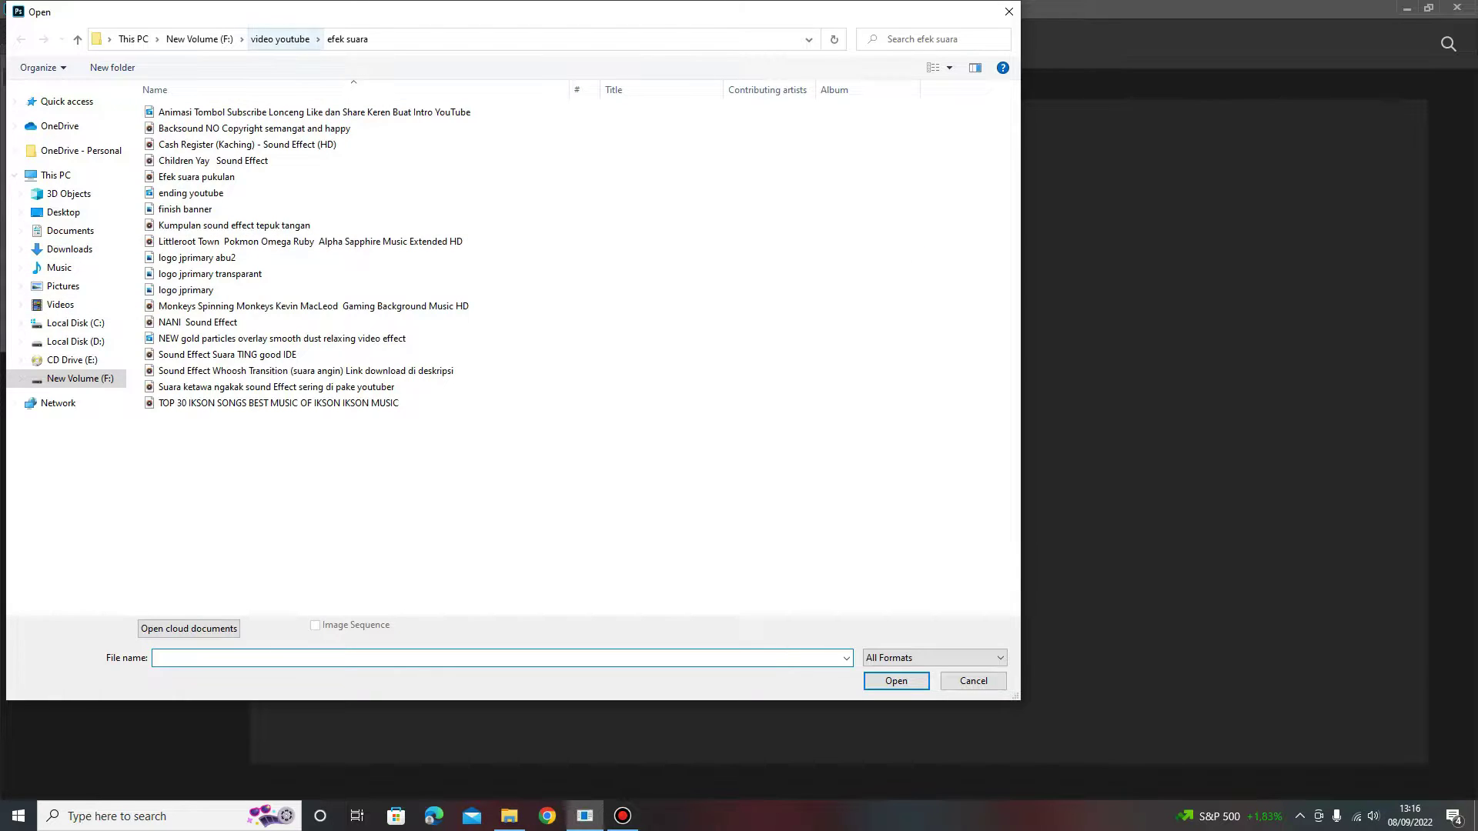
Open FB_IMG_1651519137891.jpg from the arief > gambar folder on drive F
click(280, 39)
click(199, 39)
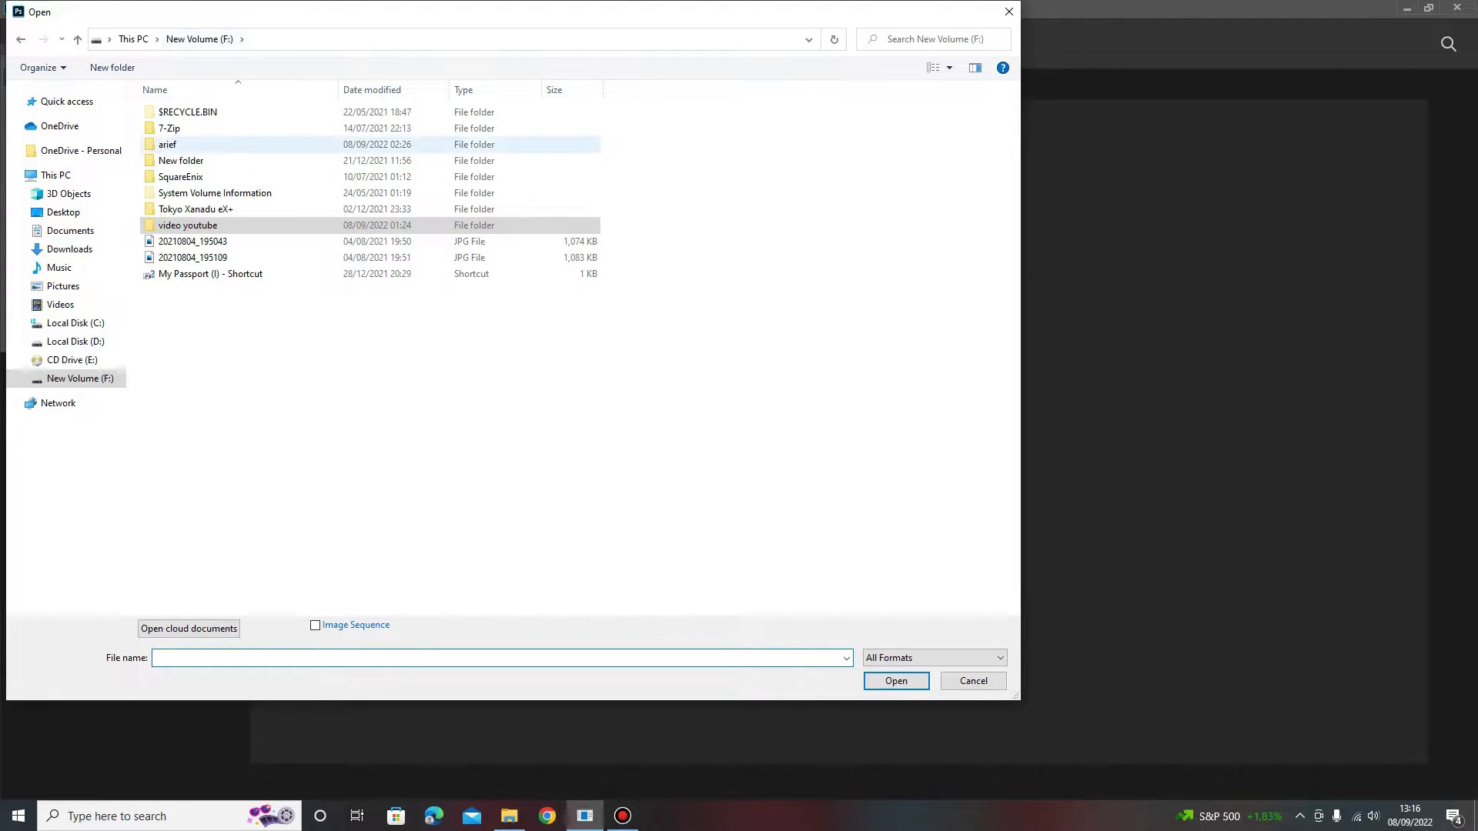
double_click(167, 144)
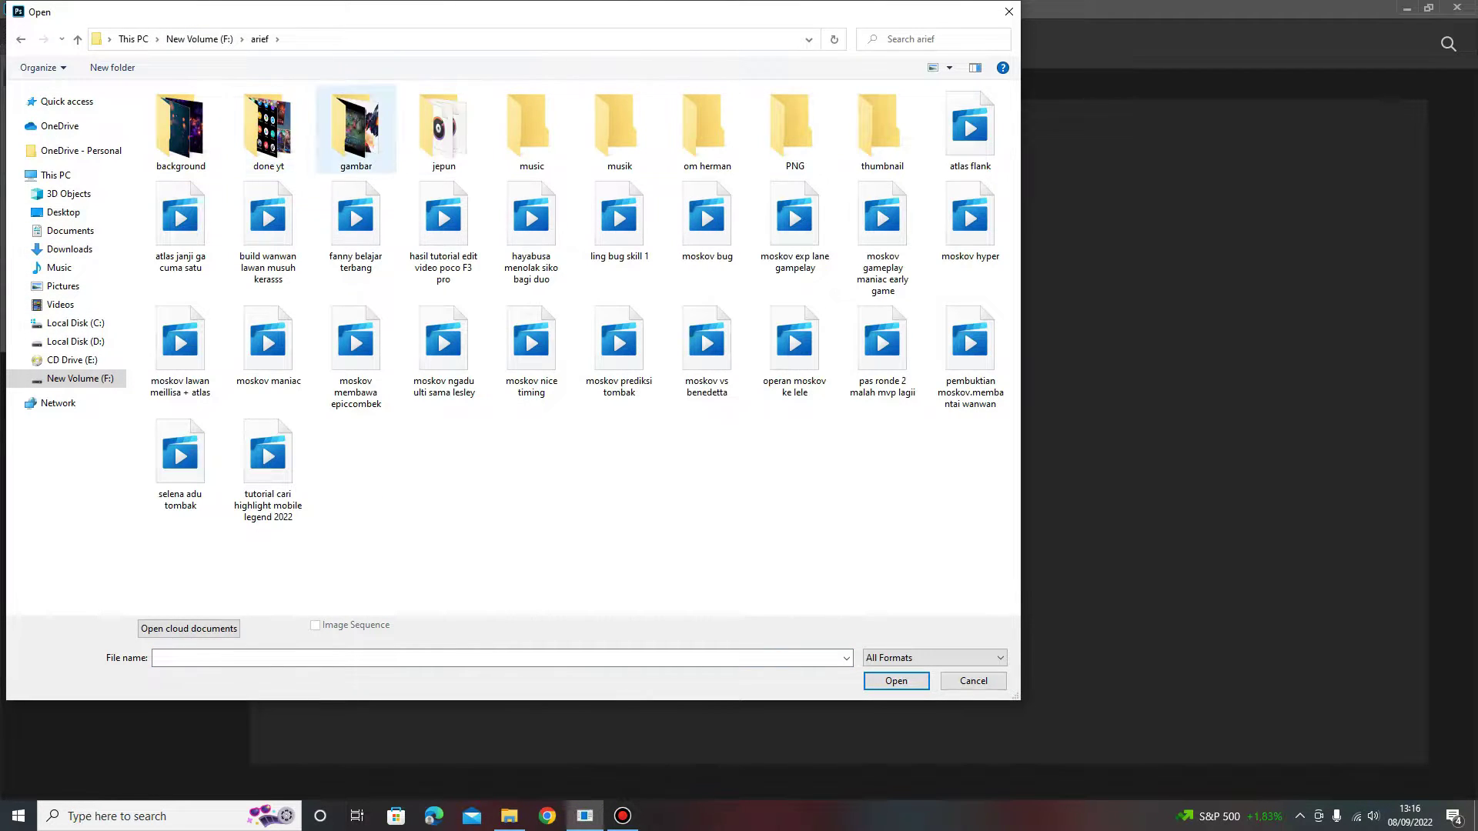
double_click(354, 131)
double_click(783, 254)
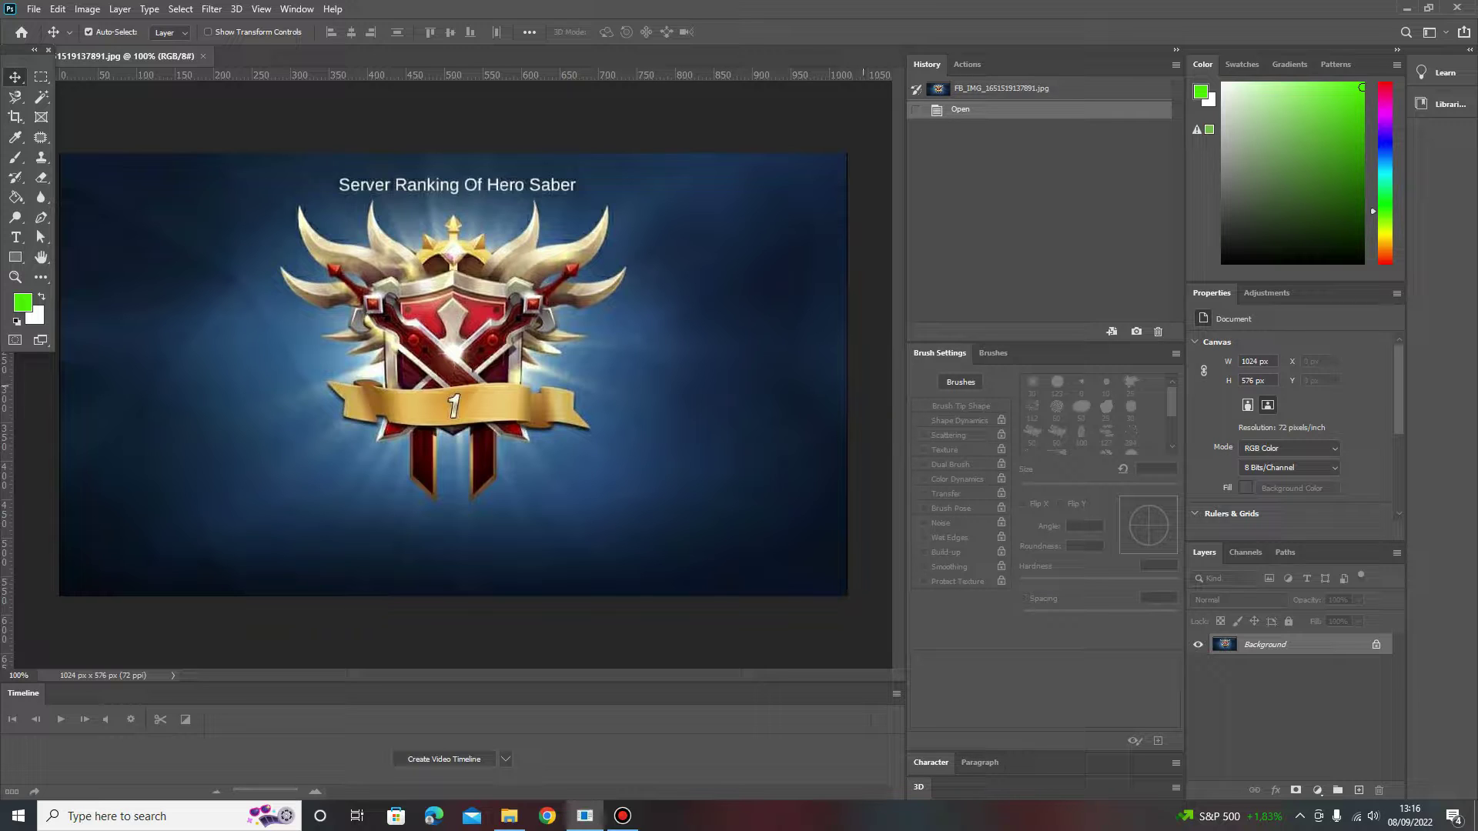
Unlock the Background into Layer 0 and duplicate it as Layer 1 with Ctrl+J
right_click(1323, 645)
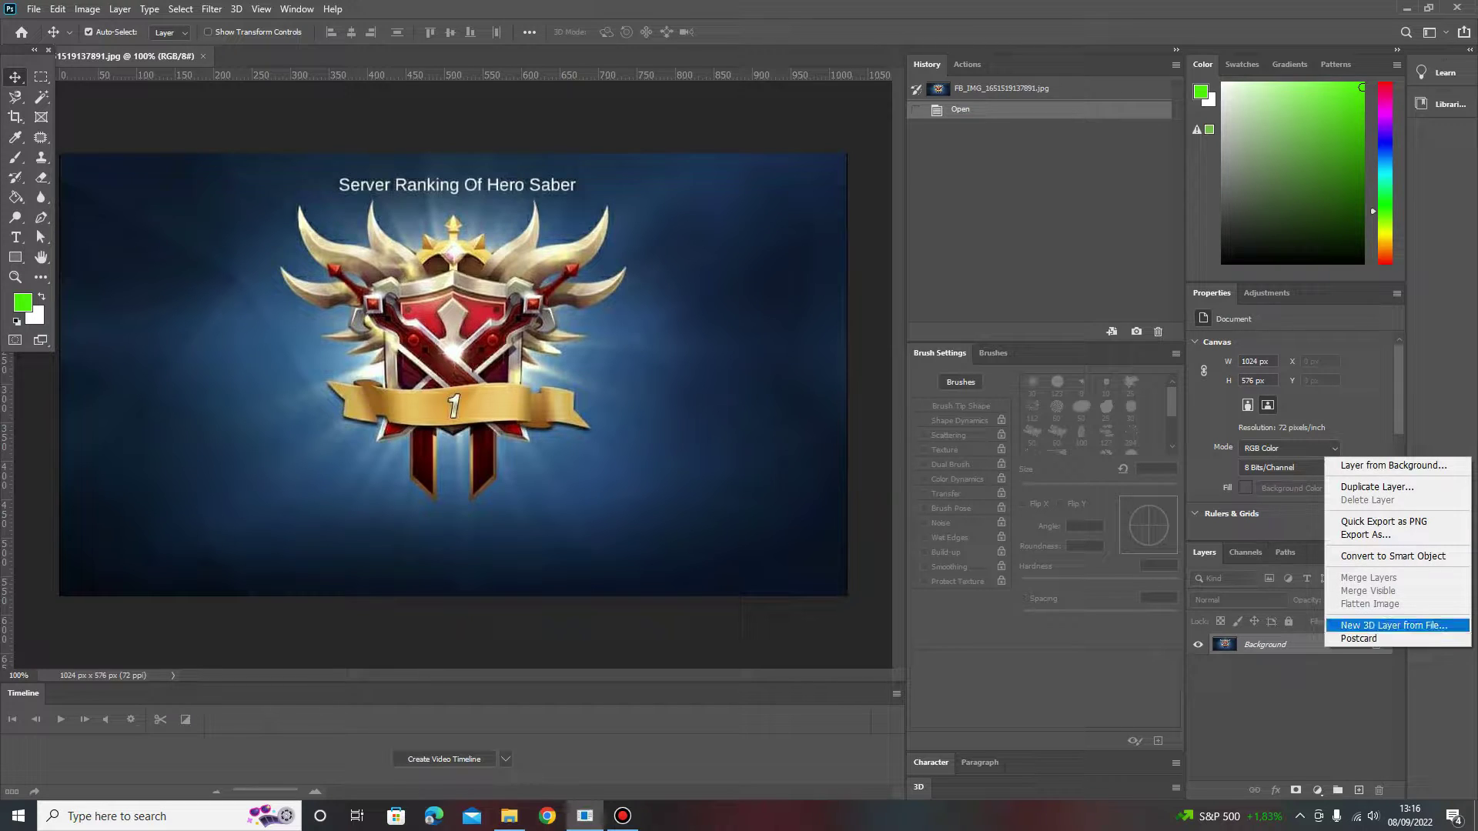
key(Escape)
click(88, 31)
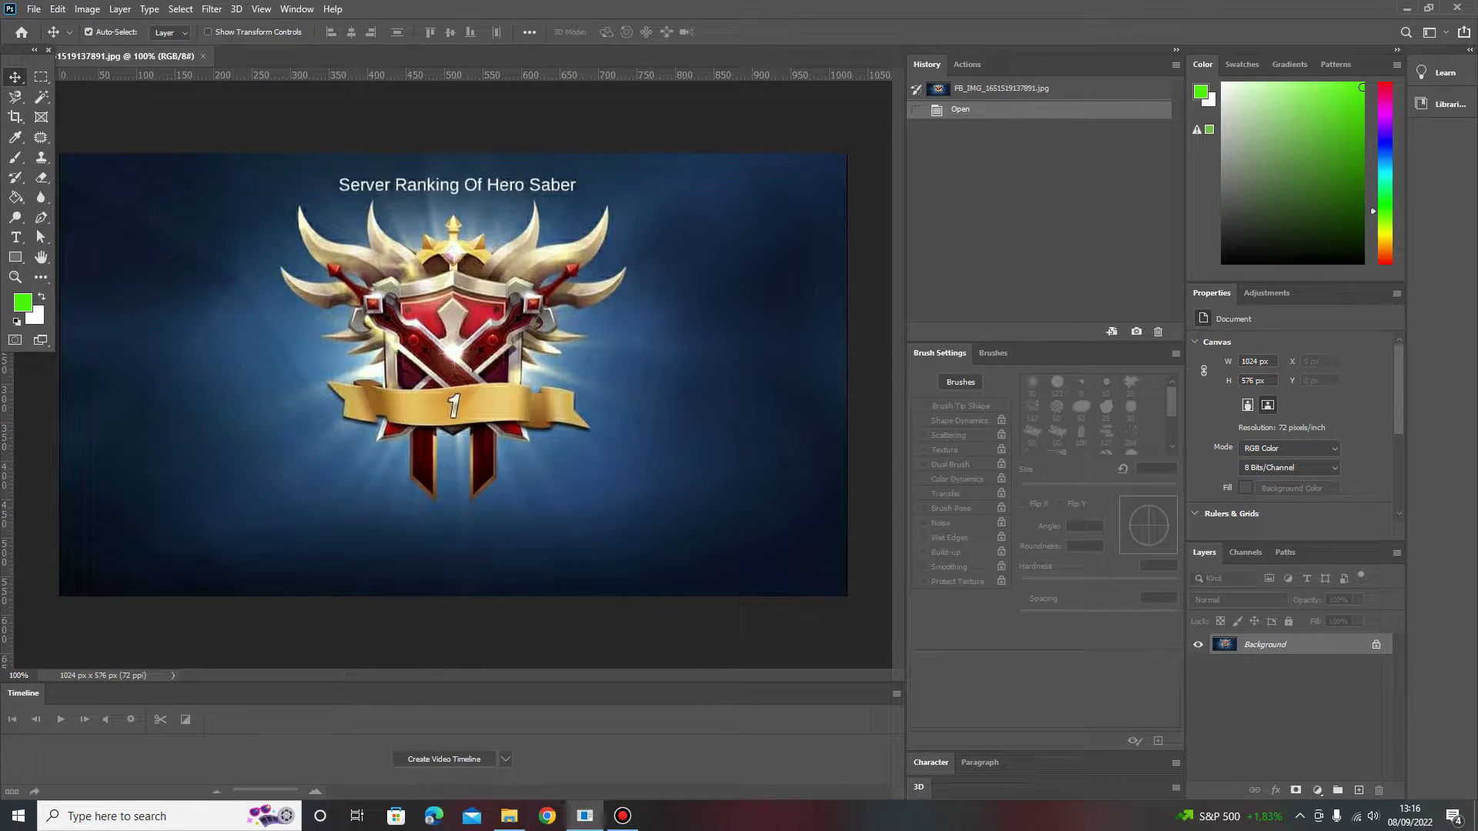
click(89, 32)
click(88, 31)
click(89, 32)
click(88, 32)
click(1376, 645)
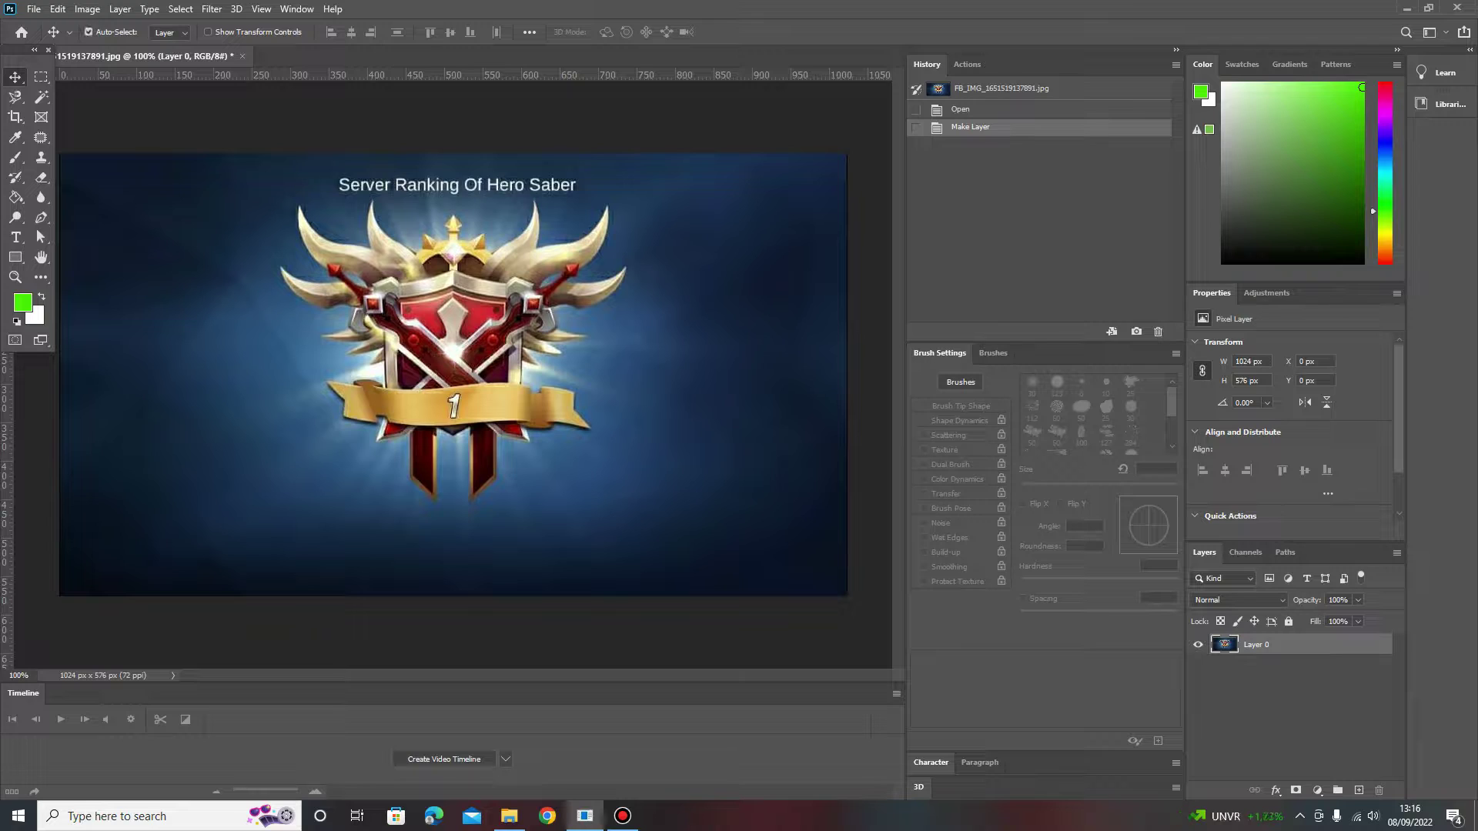
key(ctrl+j)
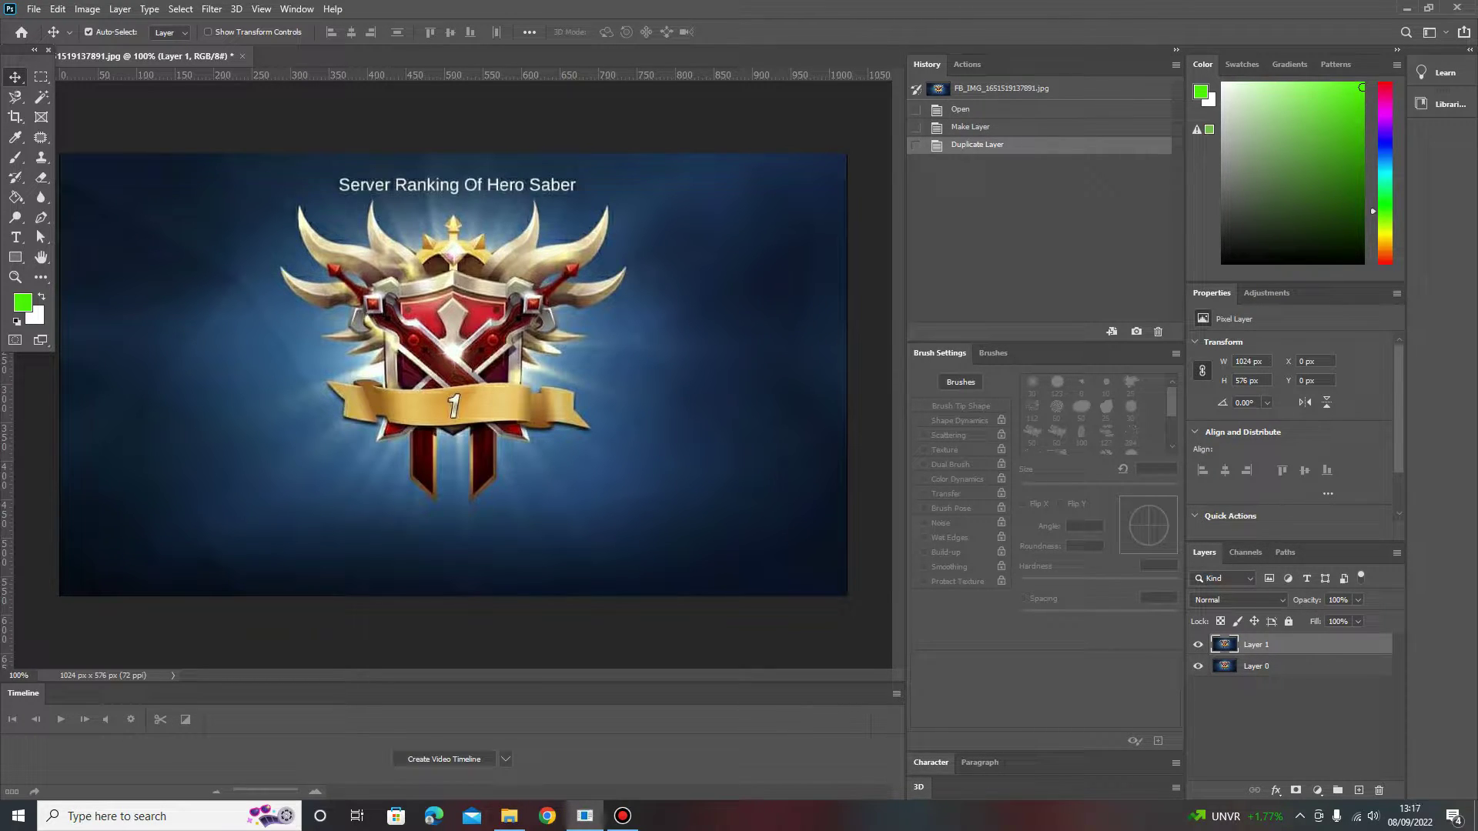
click(41, 218)
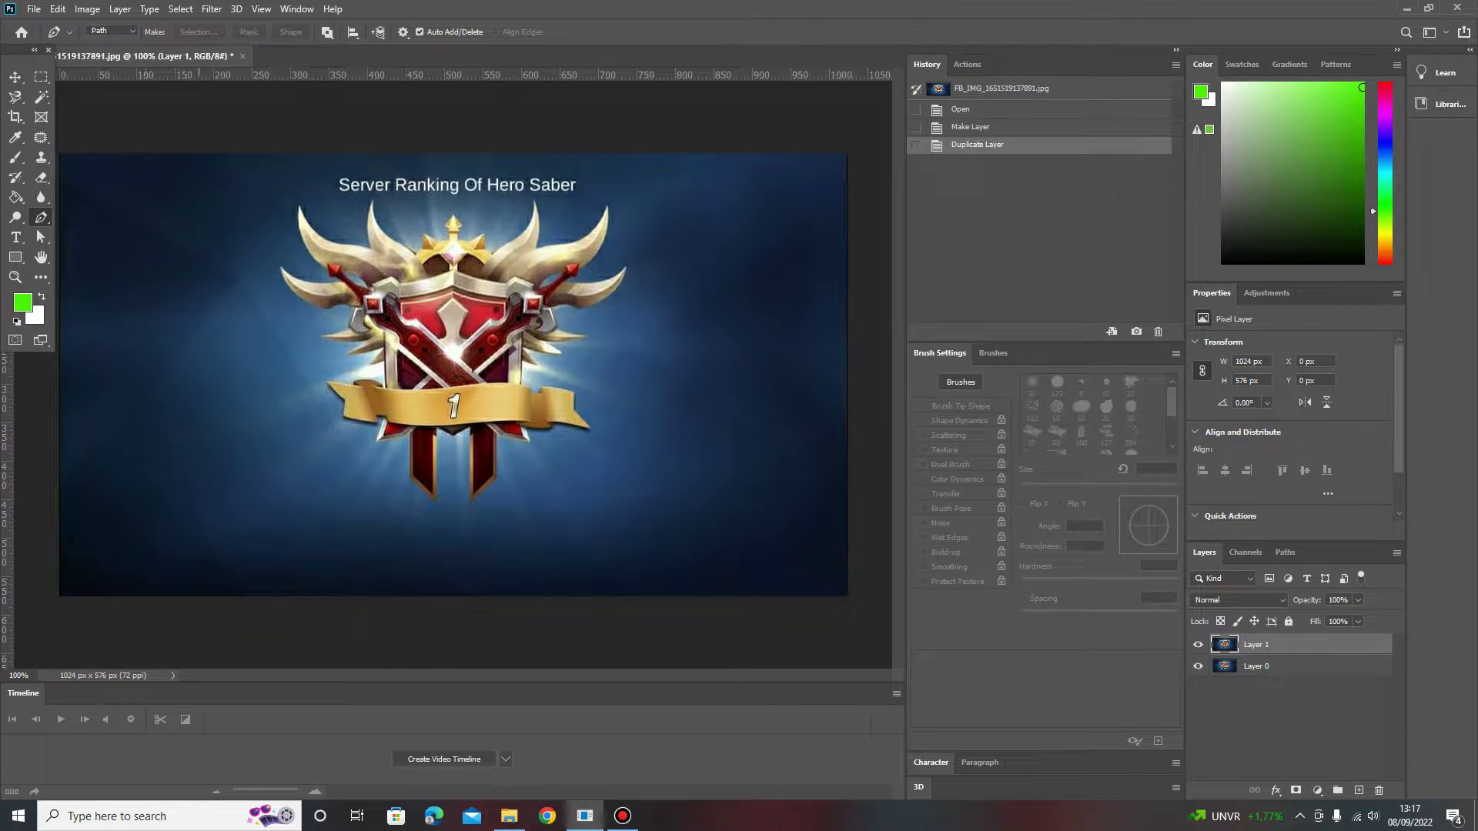
Zoom in and begin the pen path at the ribbon's left end, undoing misplaced points
scroll(433, 346, up, 2)
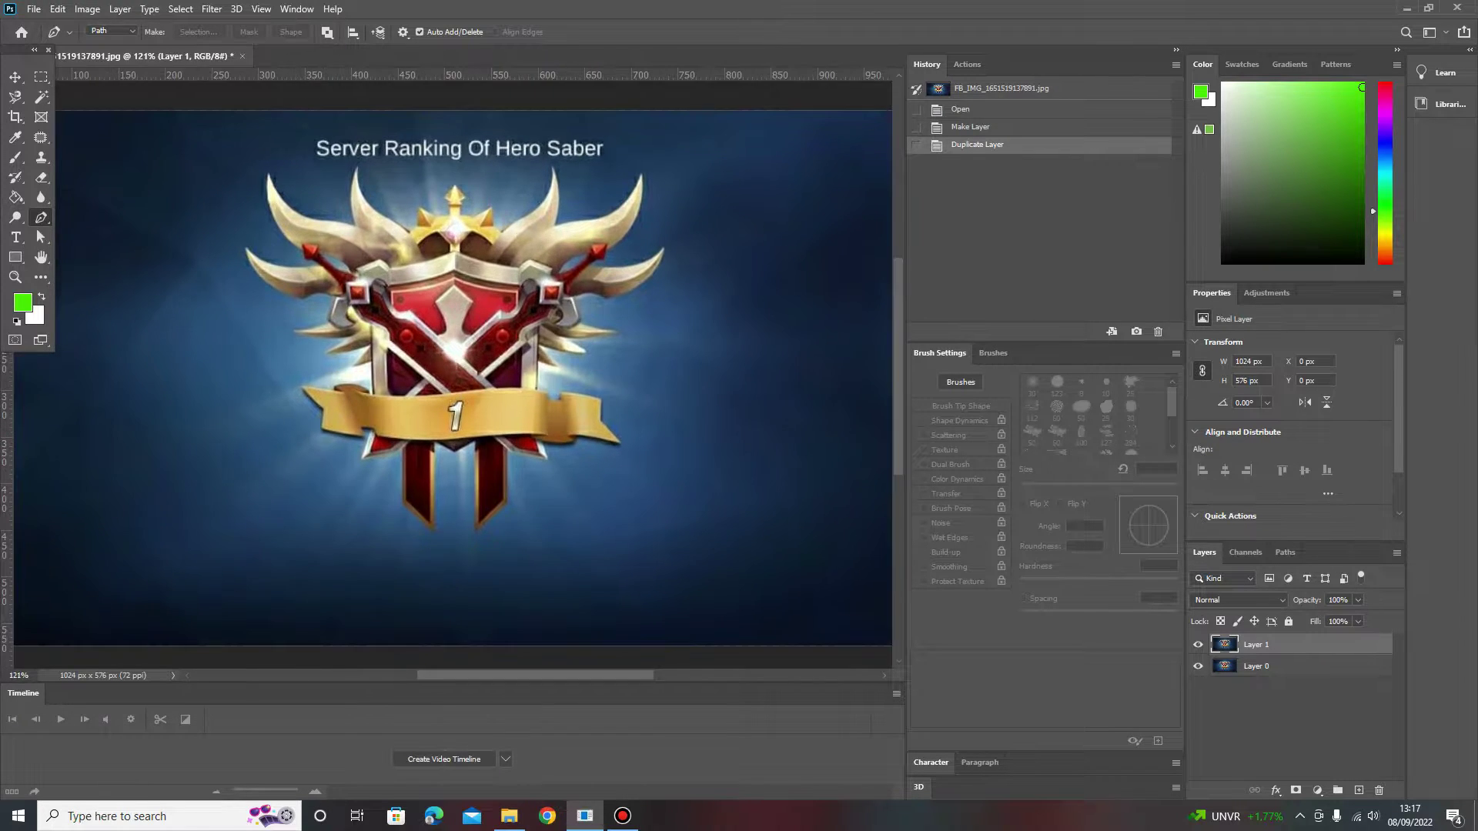
scroll(432, 347, up, 1)
scroll(433, 346, up, 1)
scroll(432, 346, up, 2)
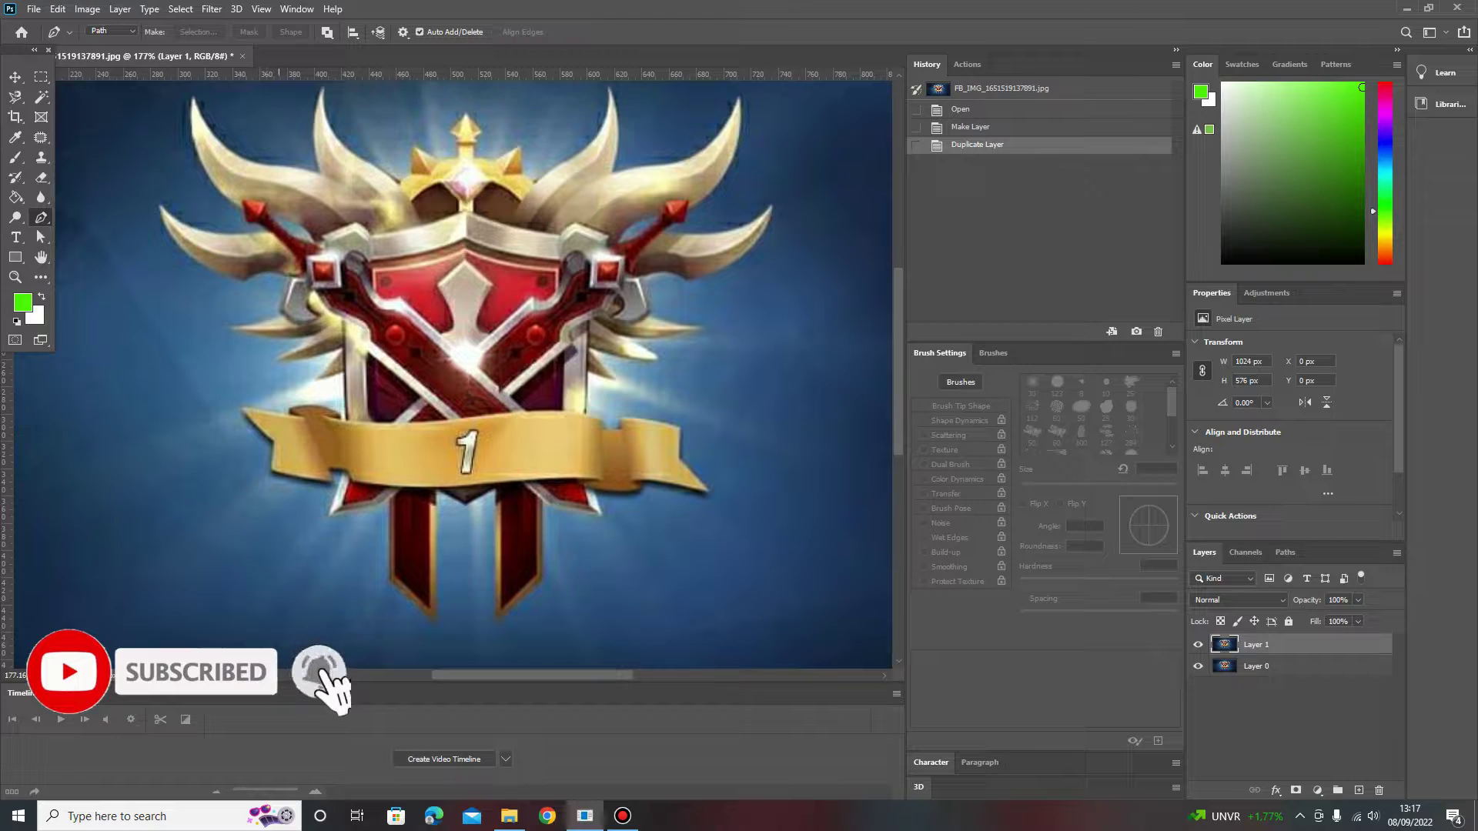
click(275, 443)
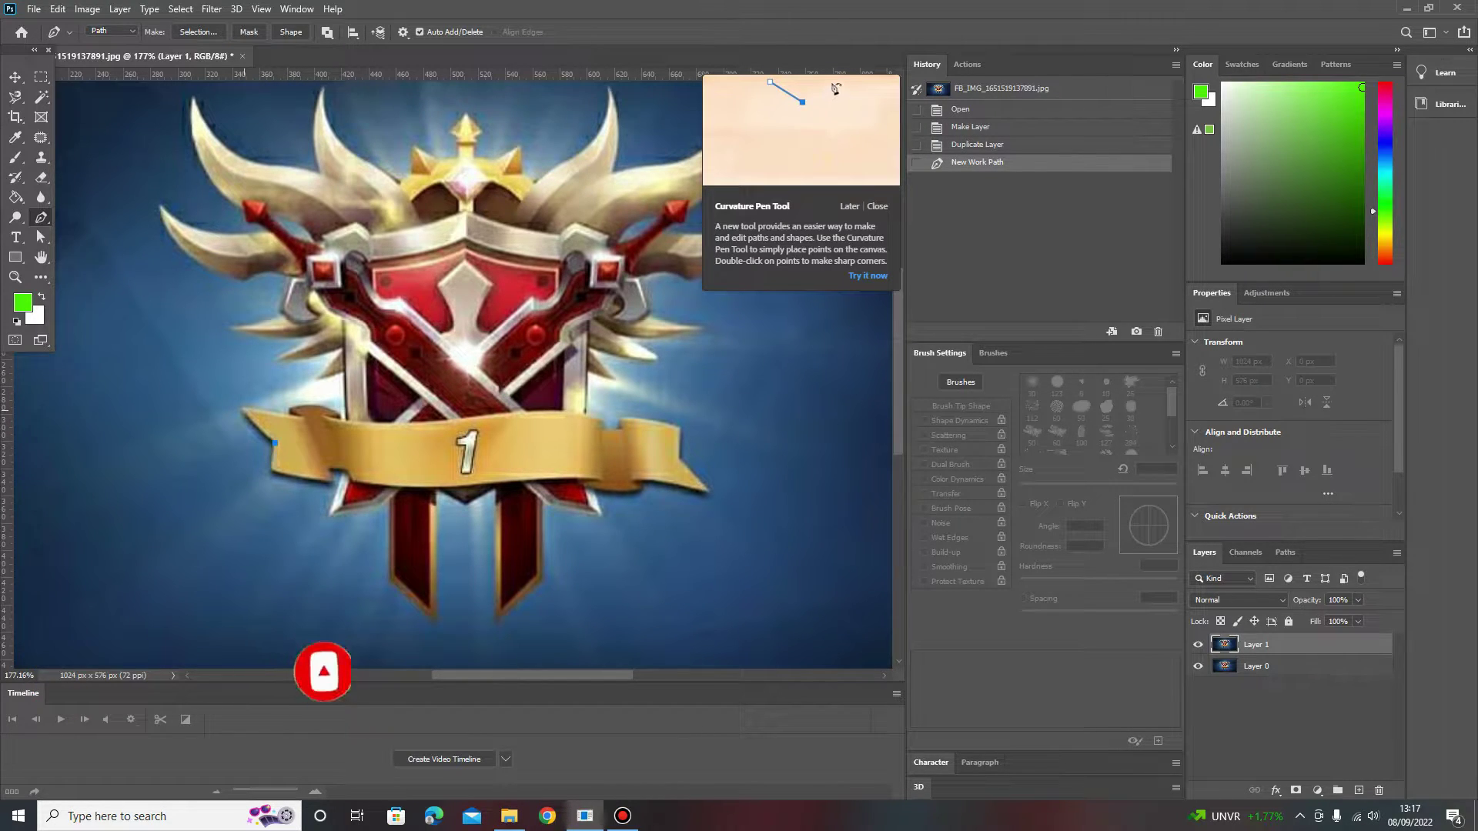
click(243, 409)
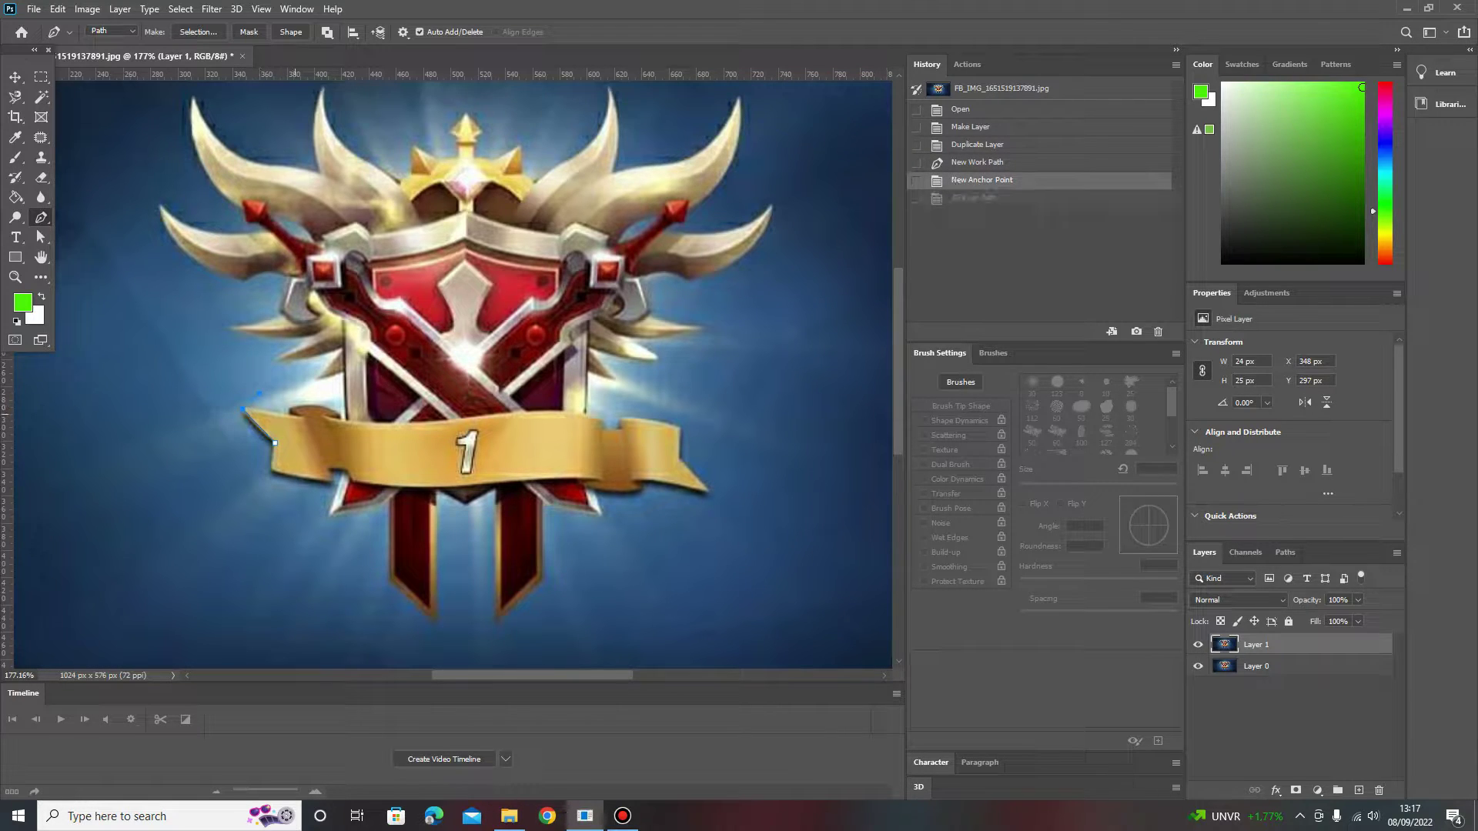
click(289, 413)
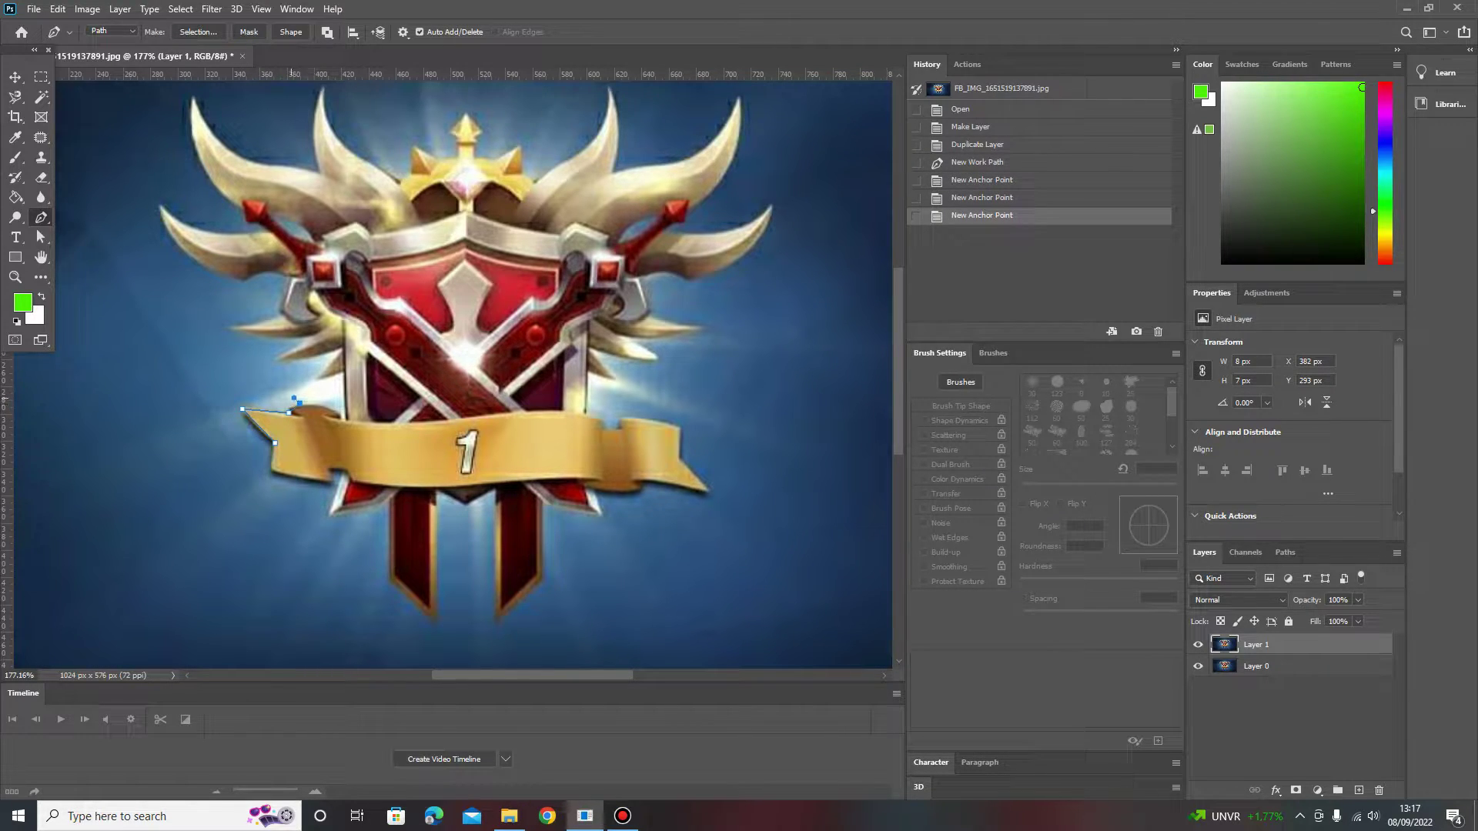
click(299, 403)
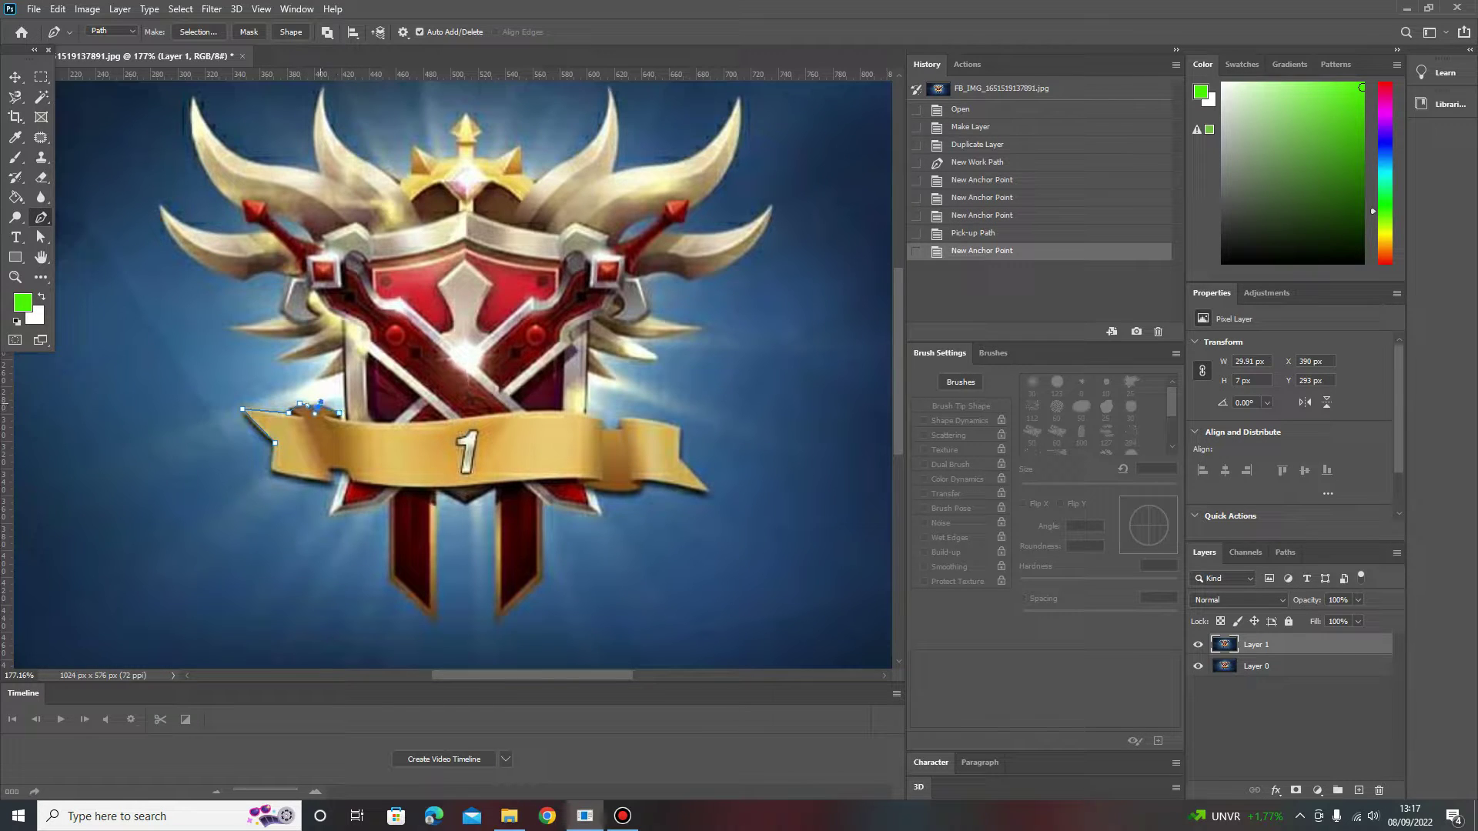
click(331, 409)
key(ctrl+z)
key(ctrl+z)
key(ctrl+z)
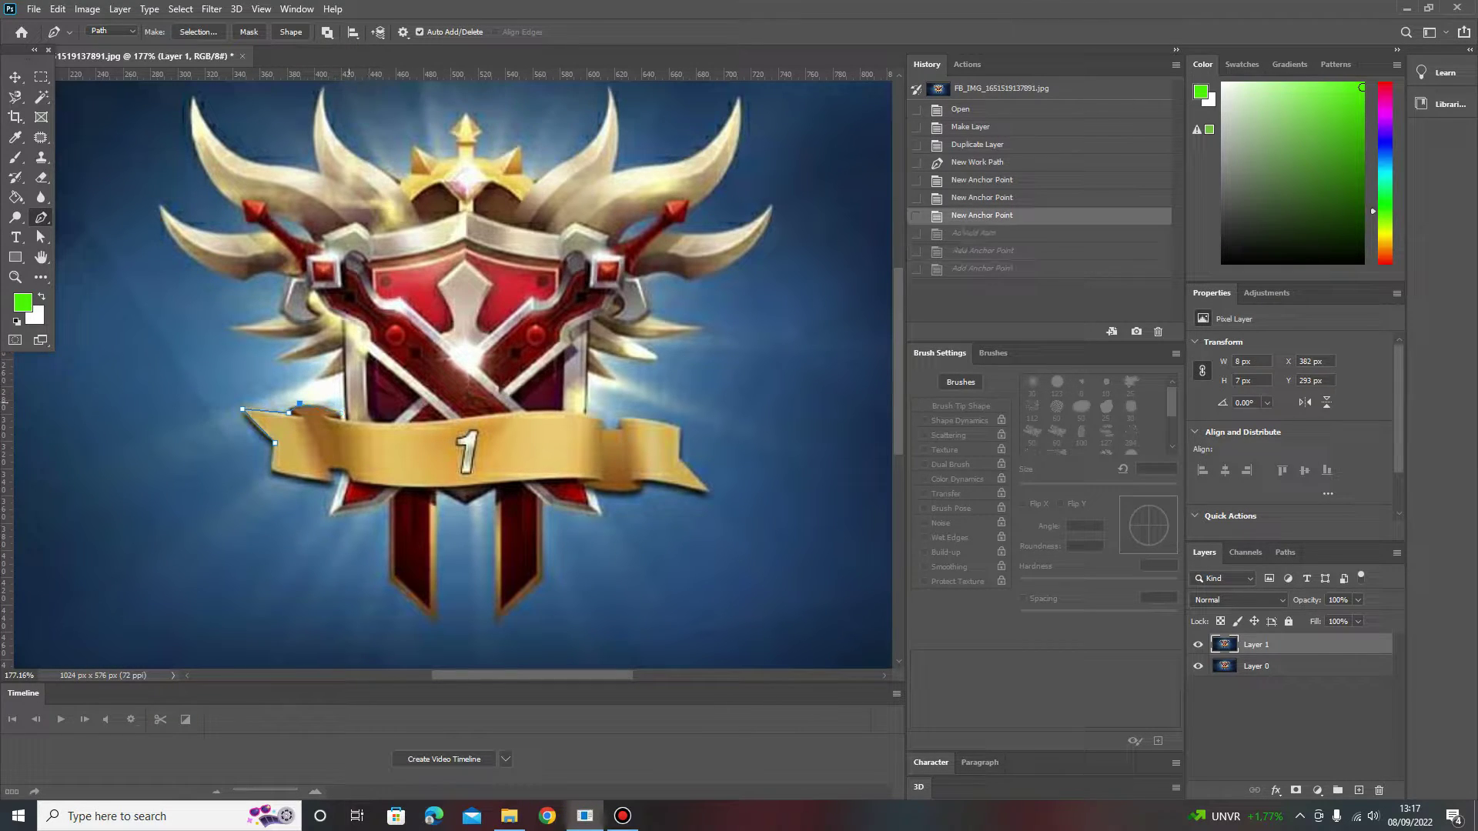
key(ctrl+z)
Add closely spaced anchors along the ribbon's top edge
click(294, 406)
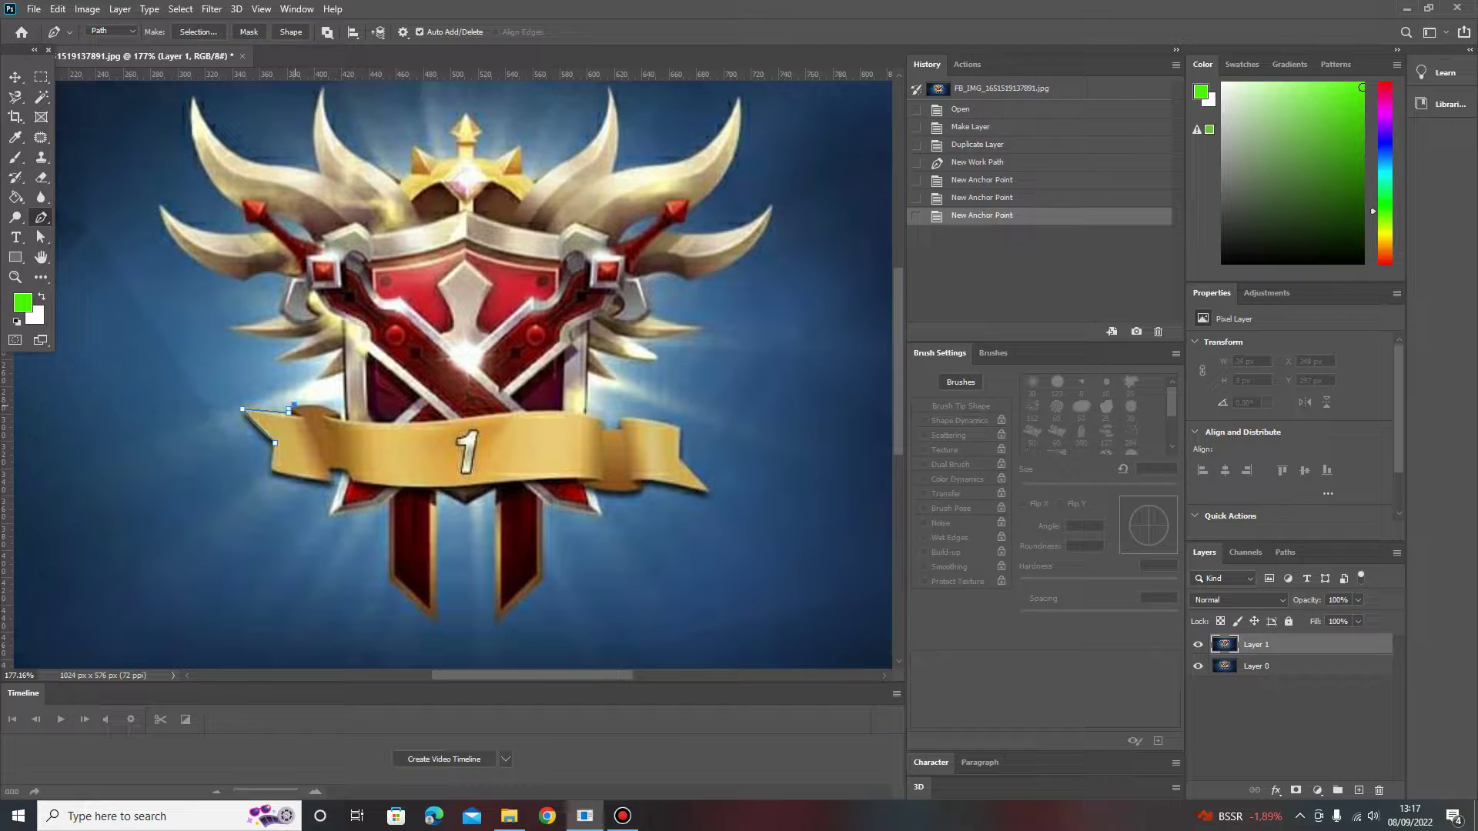
click(308, 402)
click(314, 403)
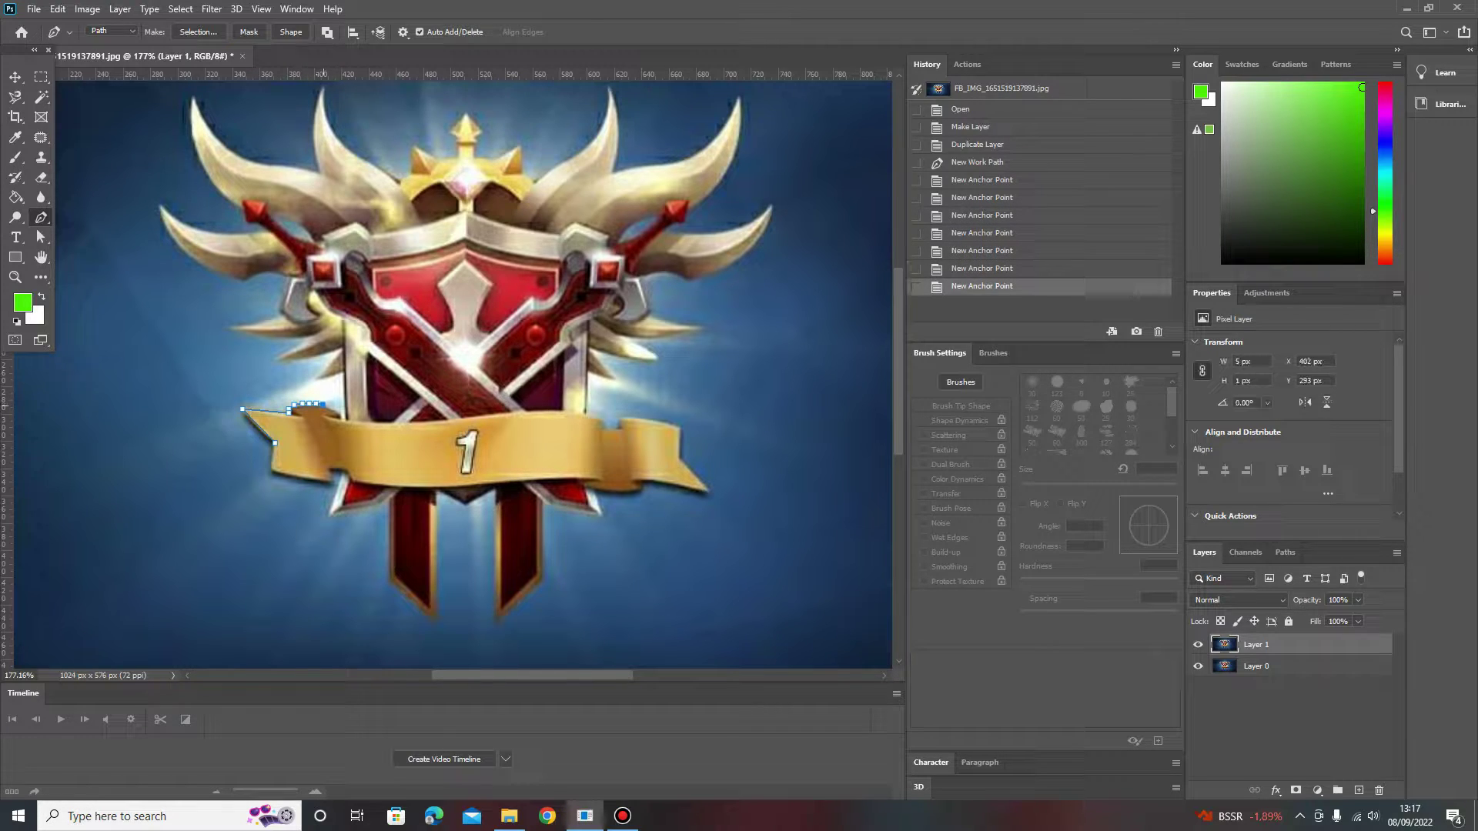
click(326, 405)
click(333, 406)
click(342, 405)
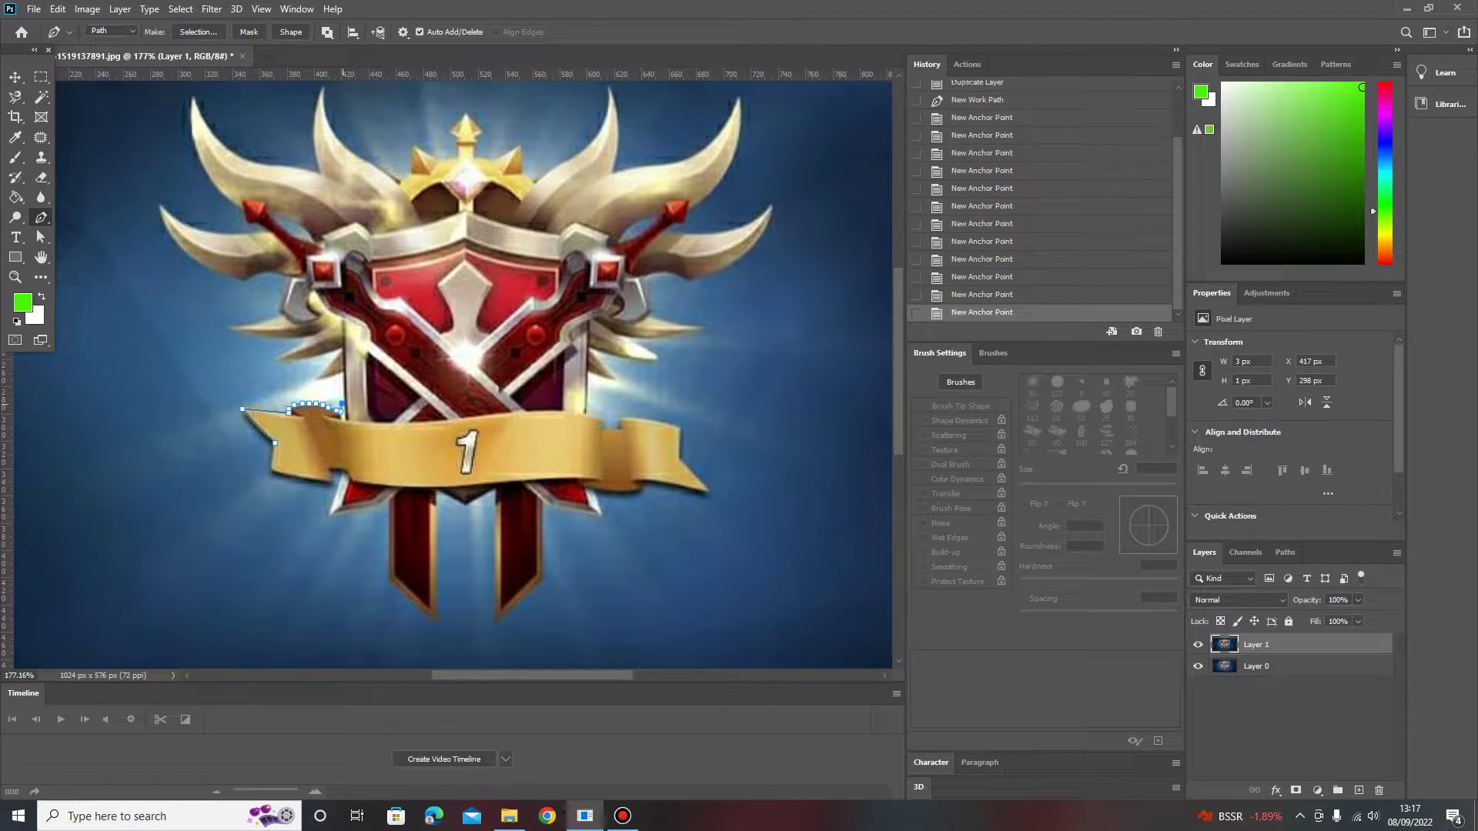
Trace the path up the emblem's left side and lower wing toward the wing tip
click(343, 376)
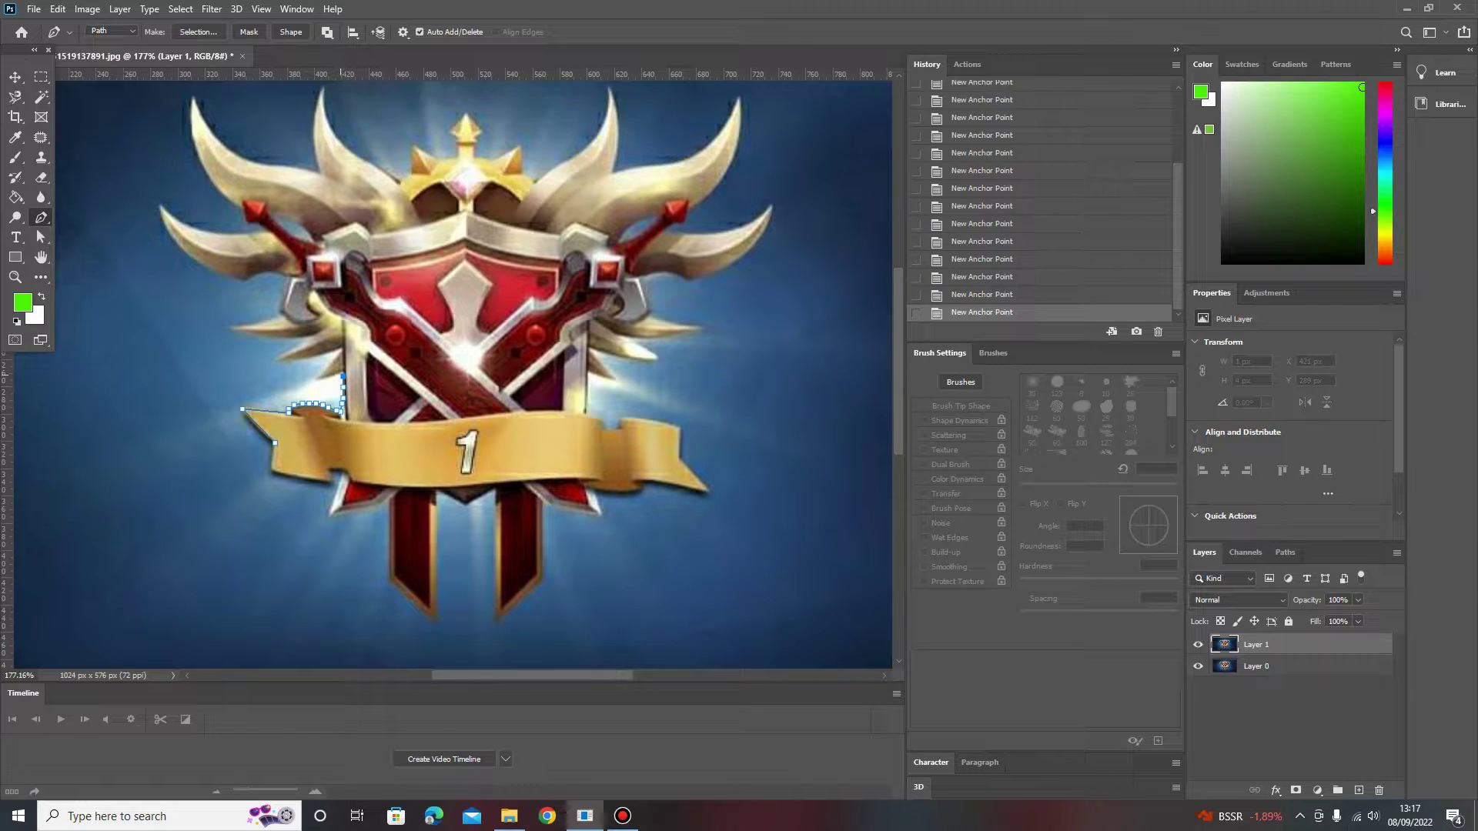
click(315, 379)
click(335, 354)
click(340, 349)
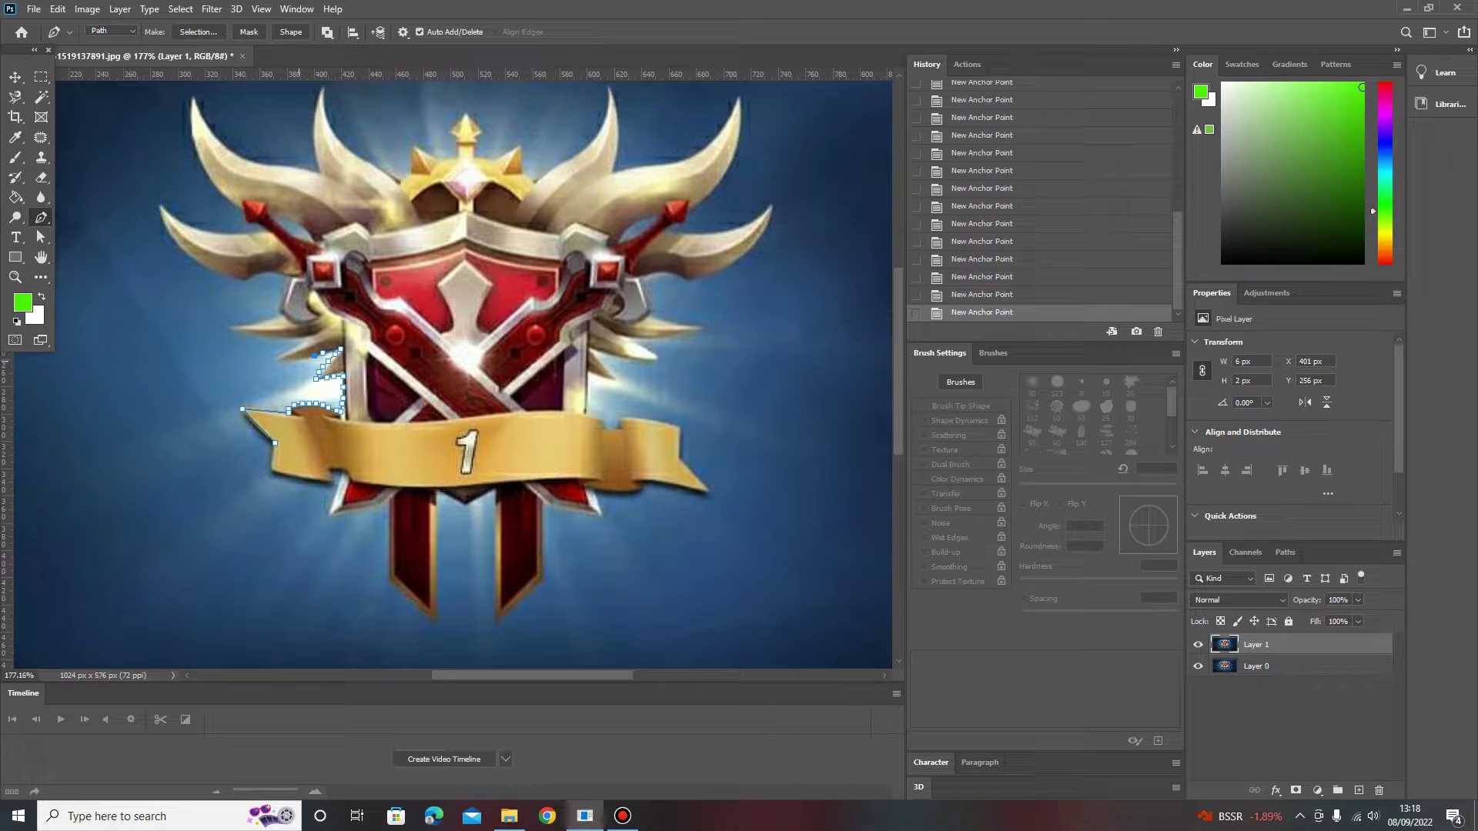
click(286, 350)
click(282, 339)
click(280, 312)
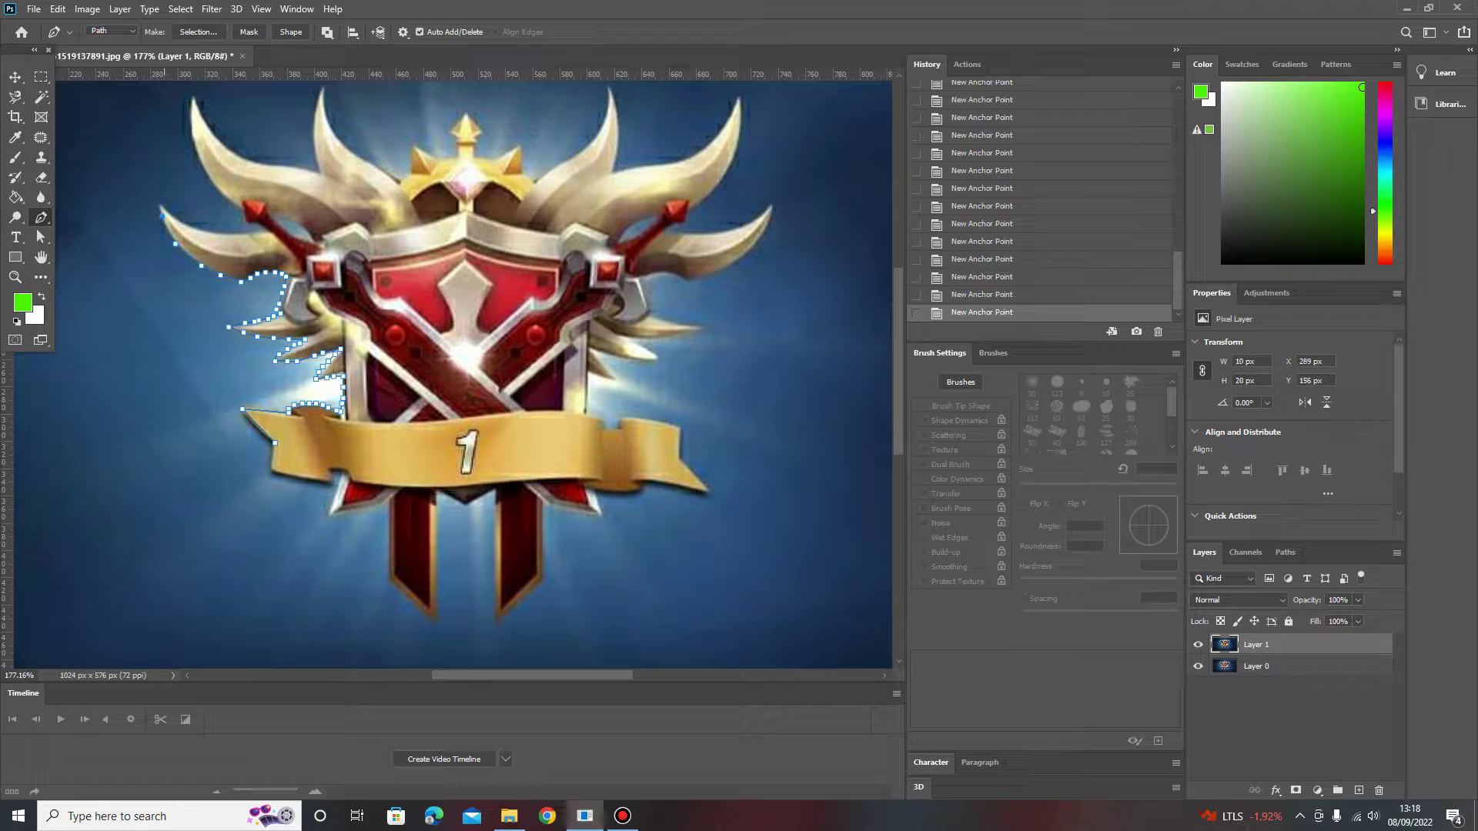
click(170, 214)
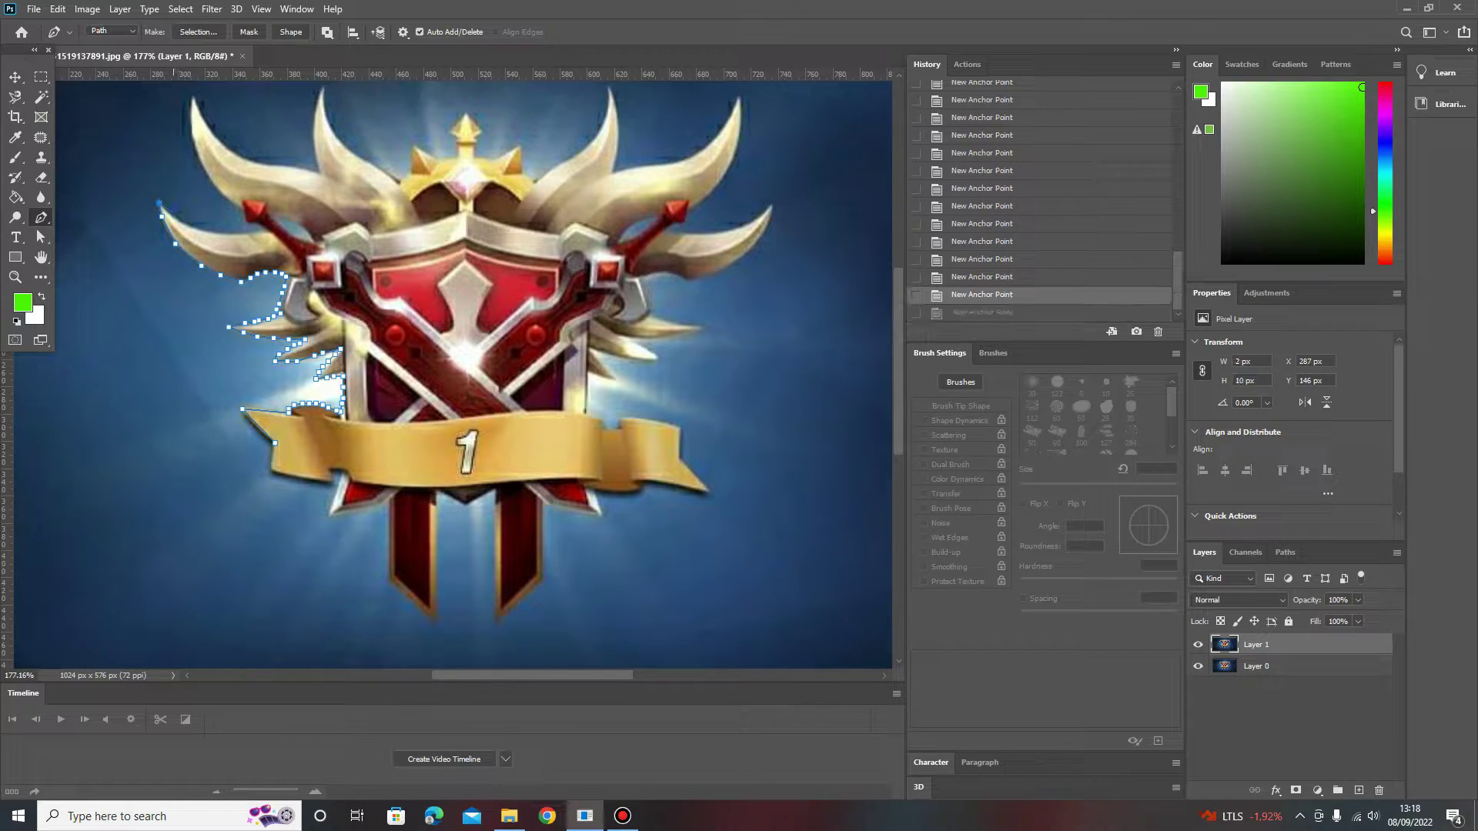
Re-place anchors up the left wing's outer edge toward its top tip
key(ctrl+z)
click(223, 231)
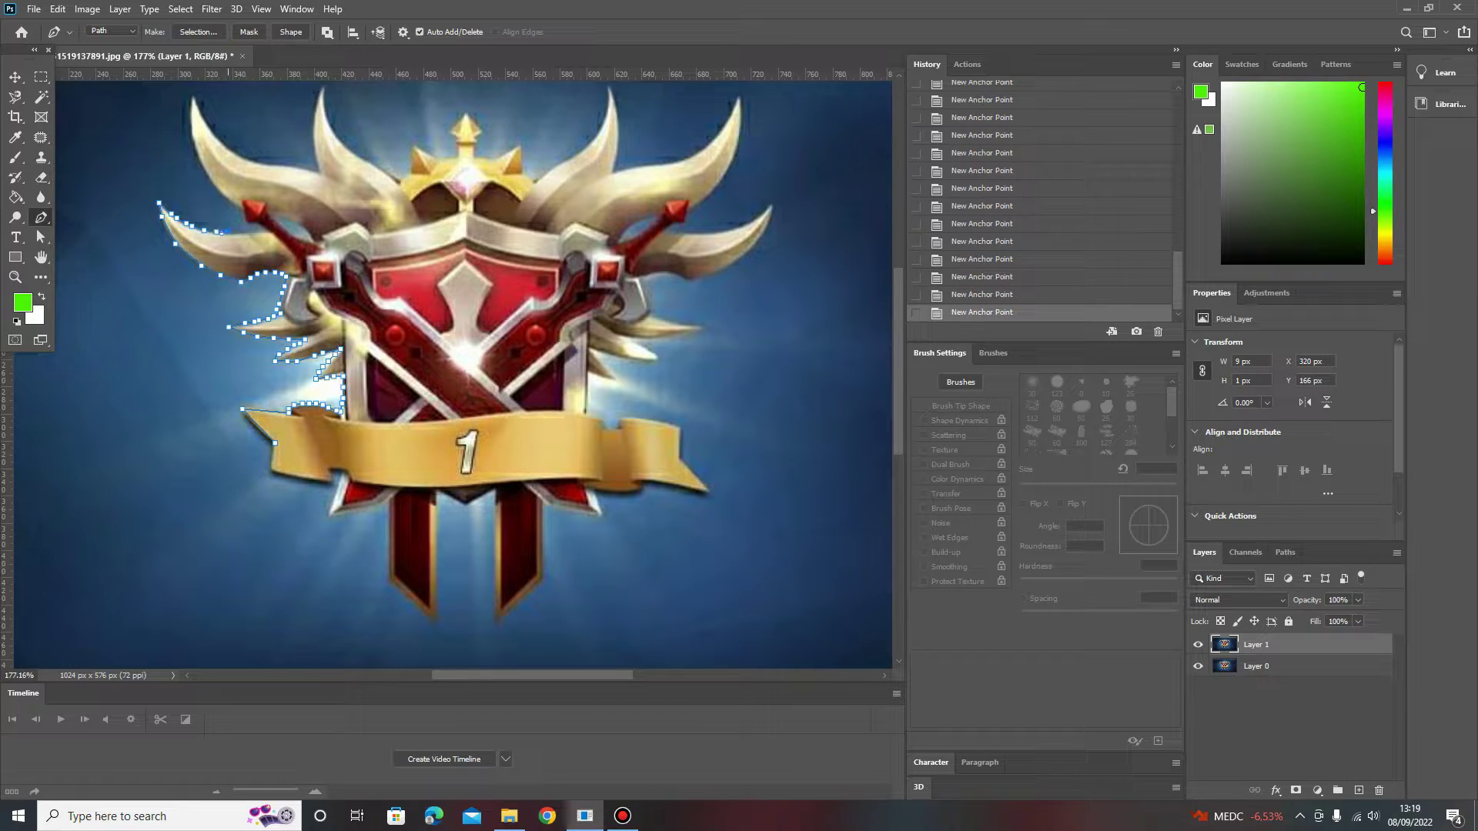
click(265, 230)
click(265, 217)
click(216, 183)
click(193, 124)
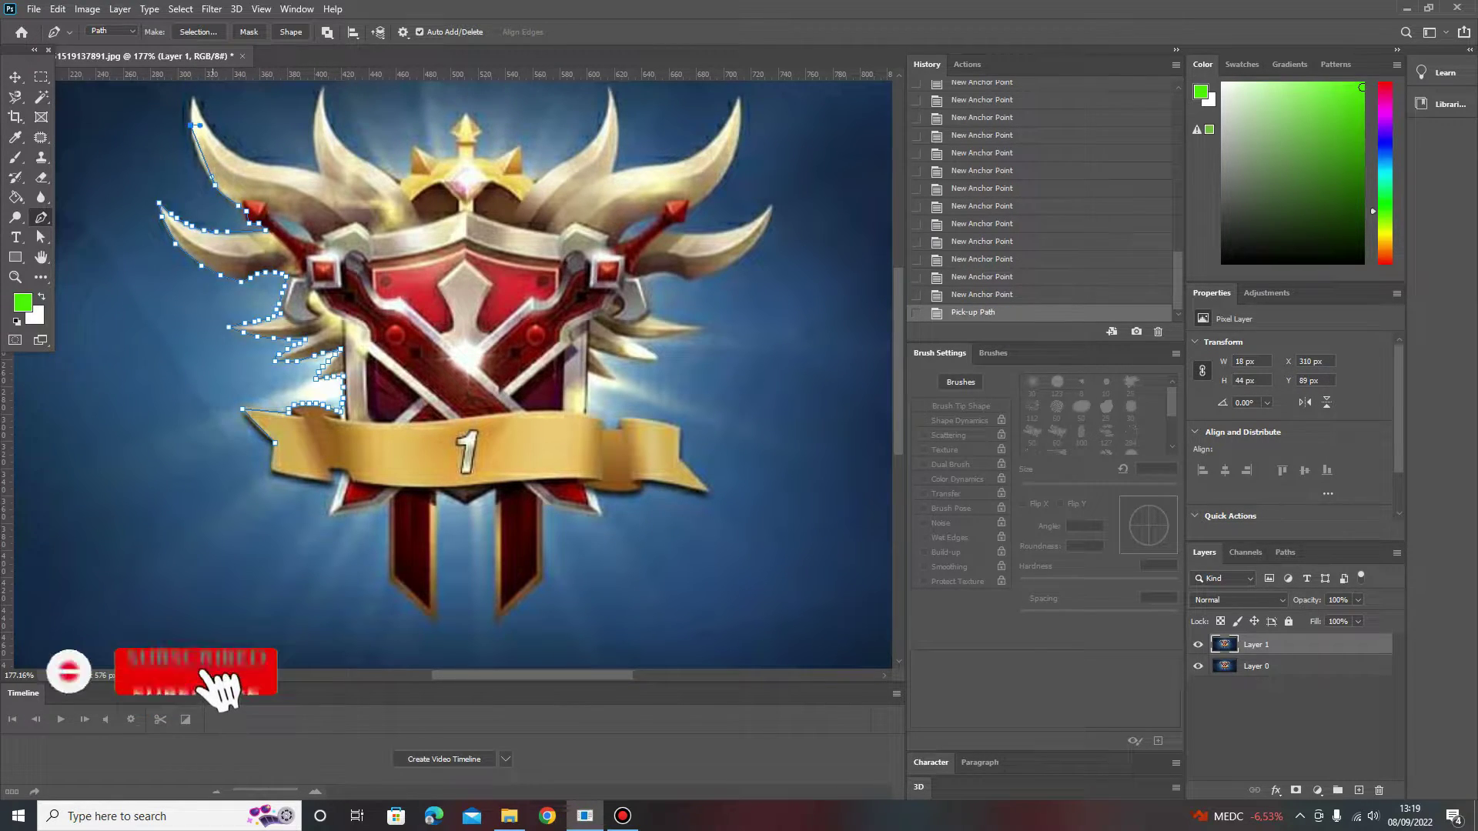
key(ctrl+z)
key(ctrl+z)
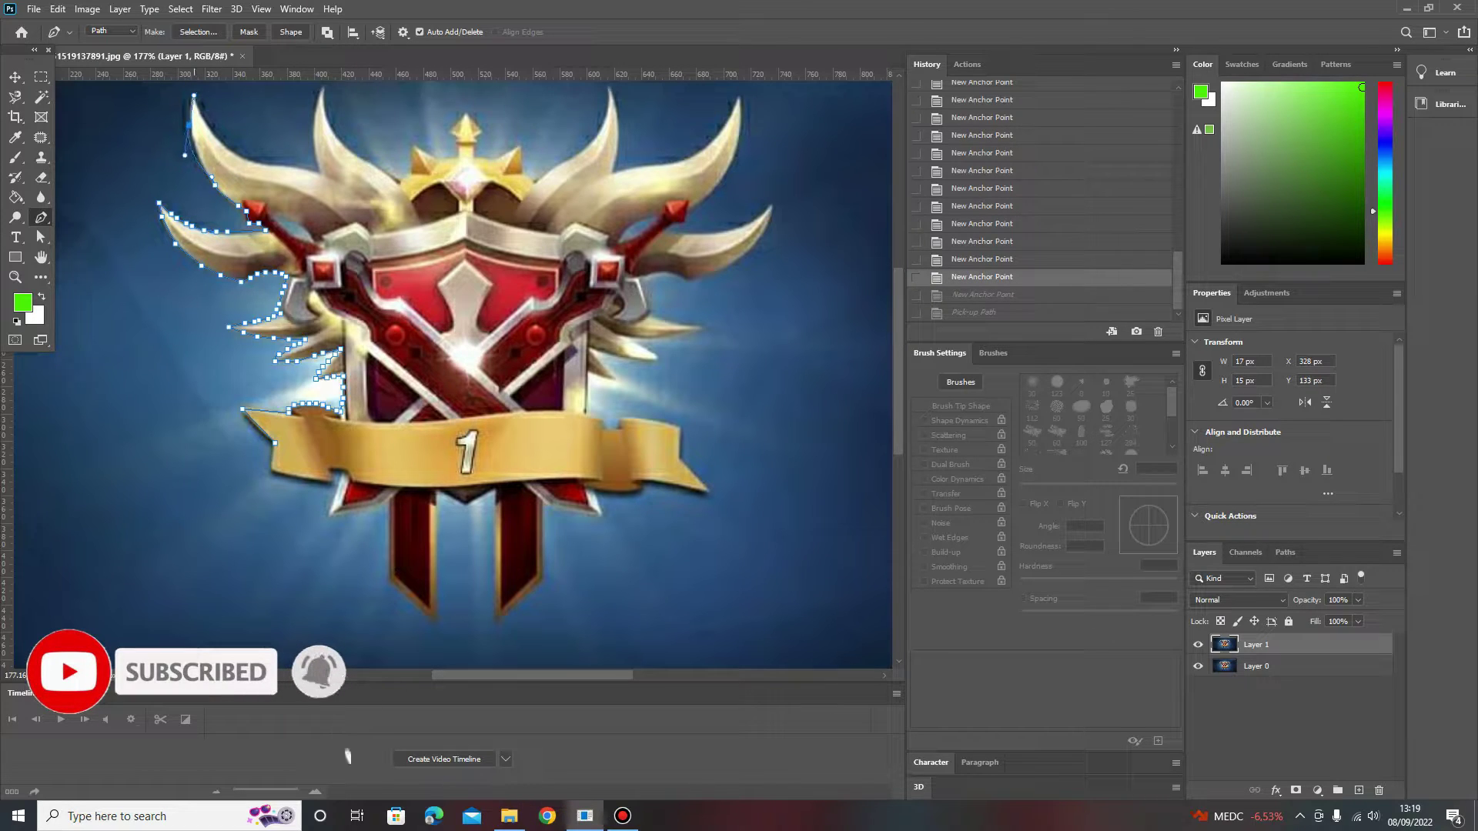
click(186, 90)
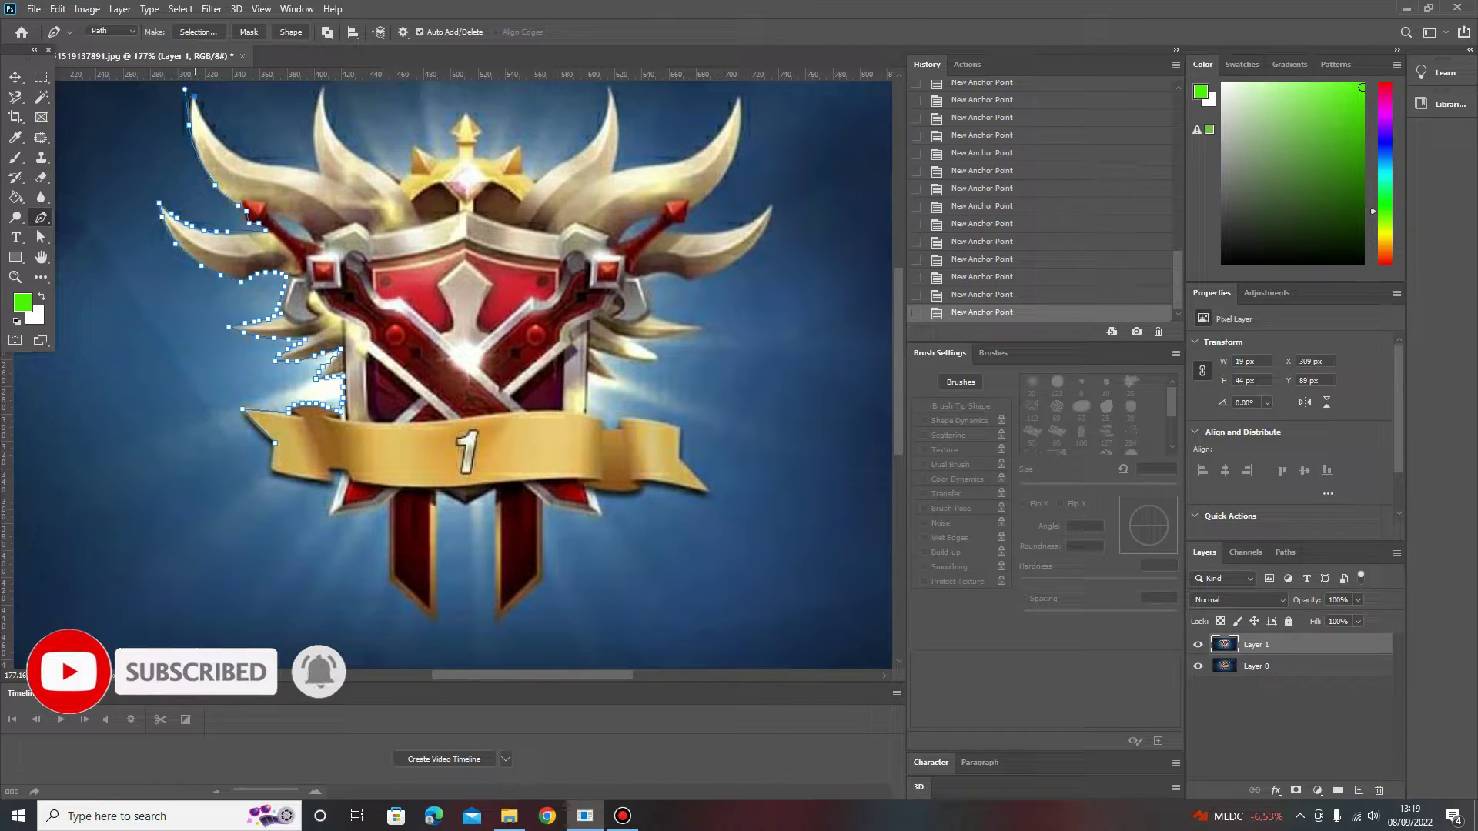
key(ctrl+z)
key(ctrl+z)
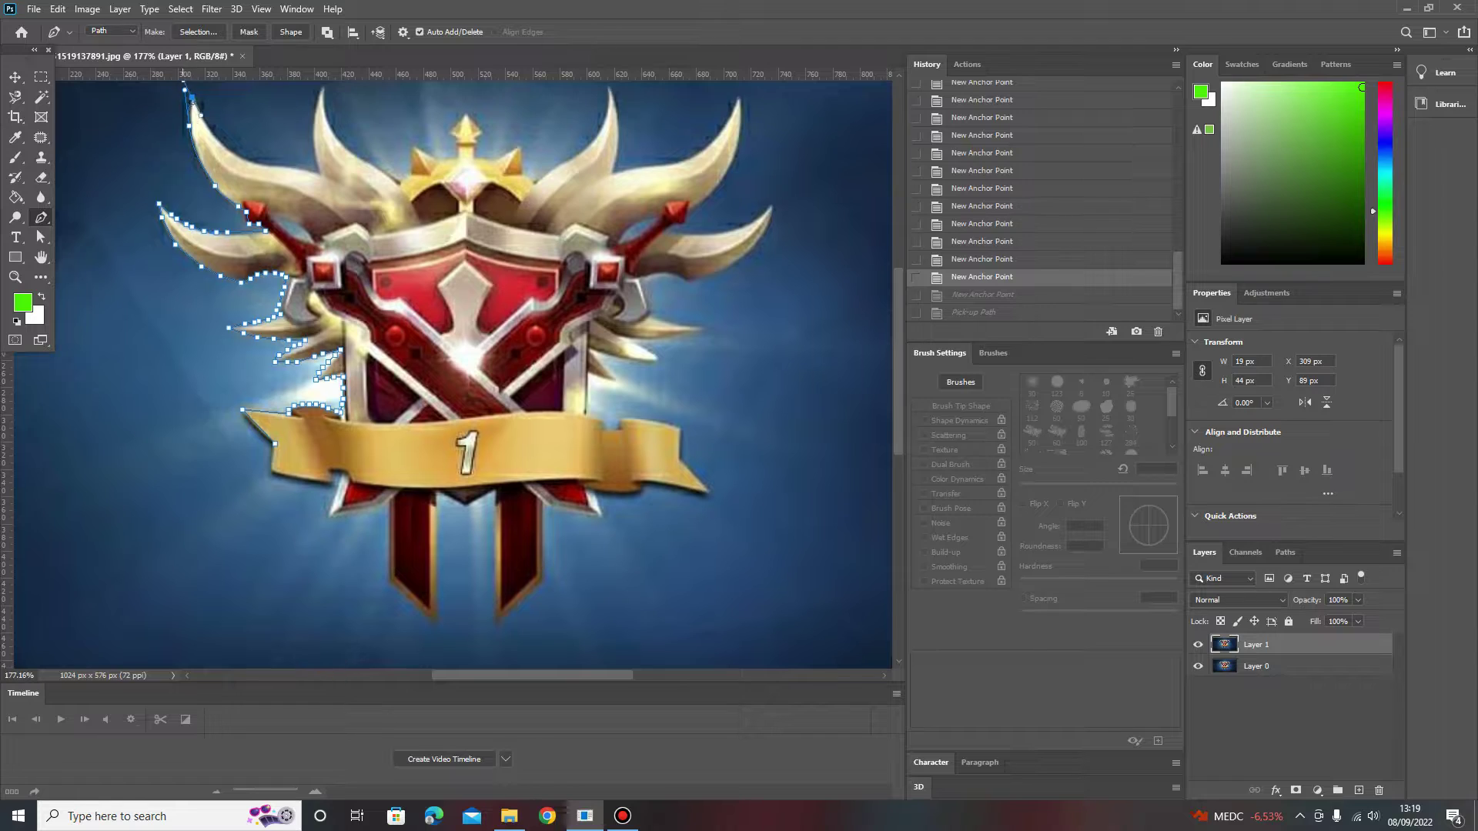
Step the outline back to an earlier state with undo and redo
scroll(186, 85, up, 1)
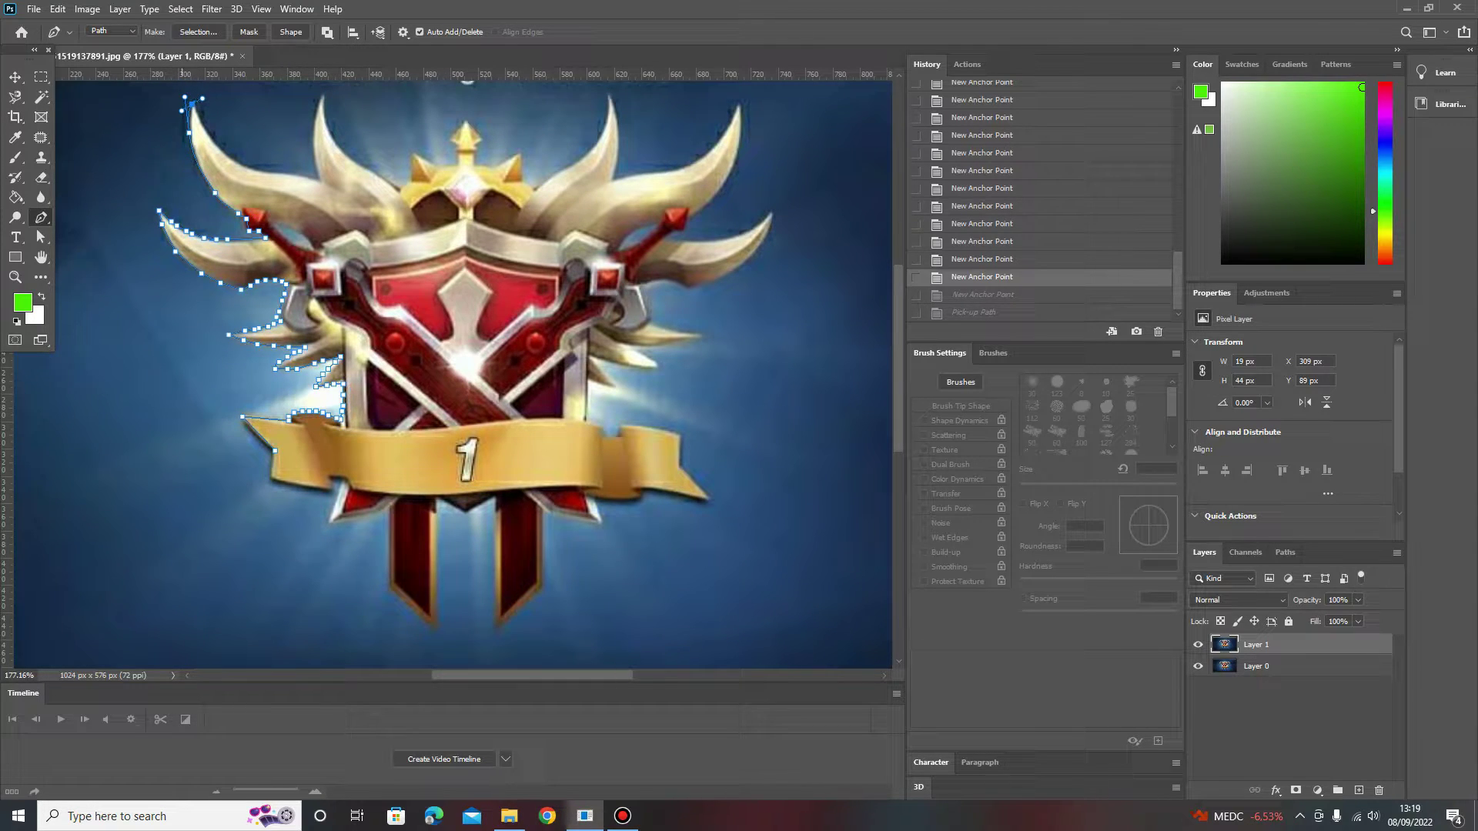
key(ctrl+shift+z)
key(ctrl+shift+z)
key(ctrl+z)
key(ctrl+z)
key(ctrl+z)
key(z)
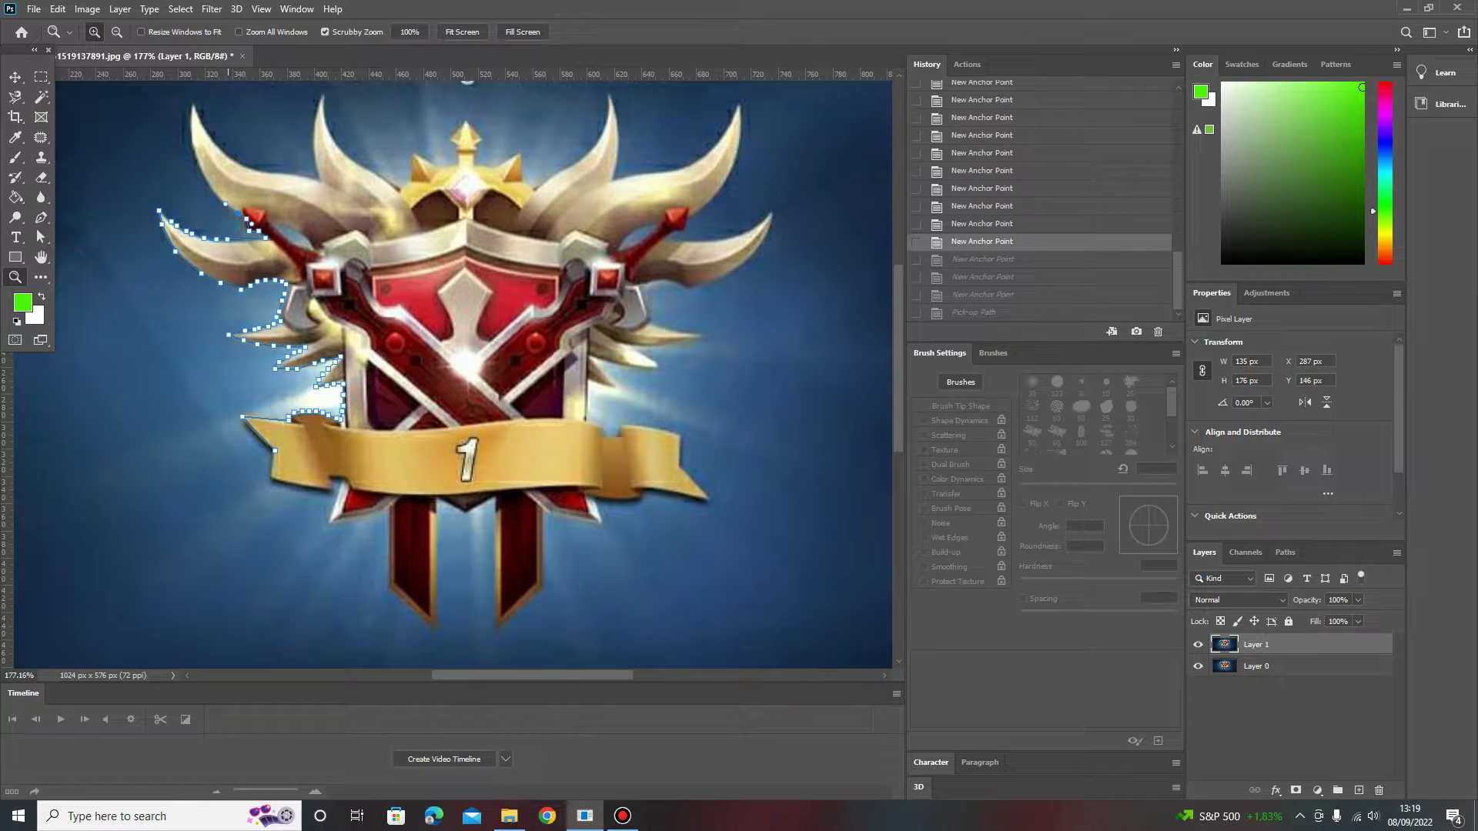
key(ctrl+z)
key(ctrl+z)
key(ctrl+z)
key(ctrl+z)
key(ctrl+z)
key(p)
Add anchors along the left wing's top edge, then undo and restore them
key(ctrl+z)
key(ctrl+z)
click(220, 240)
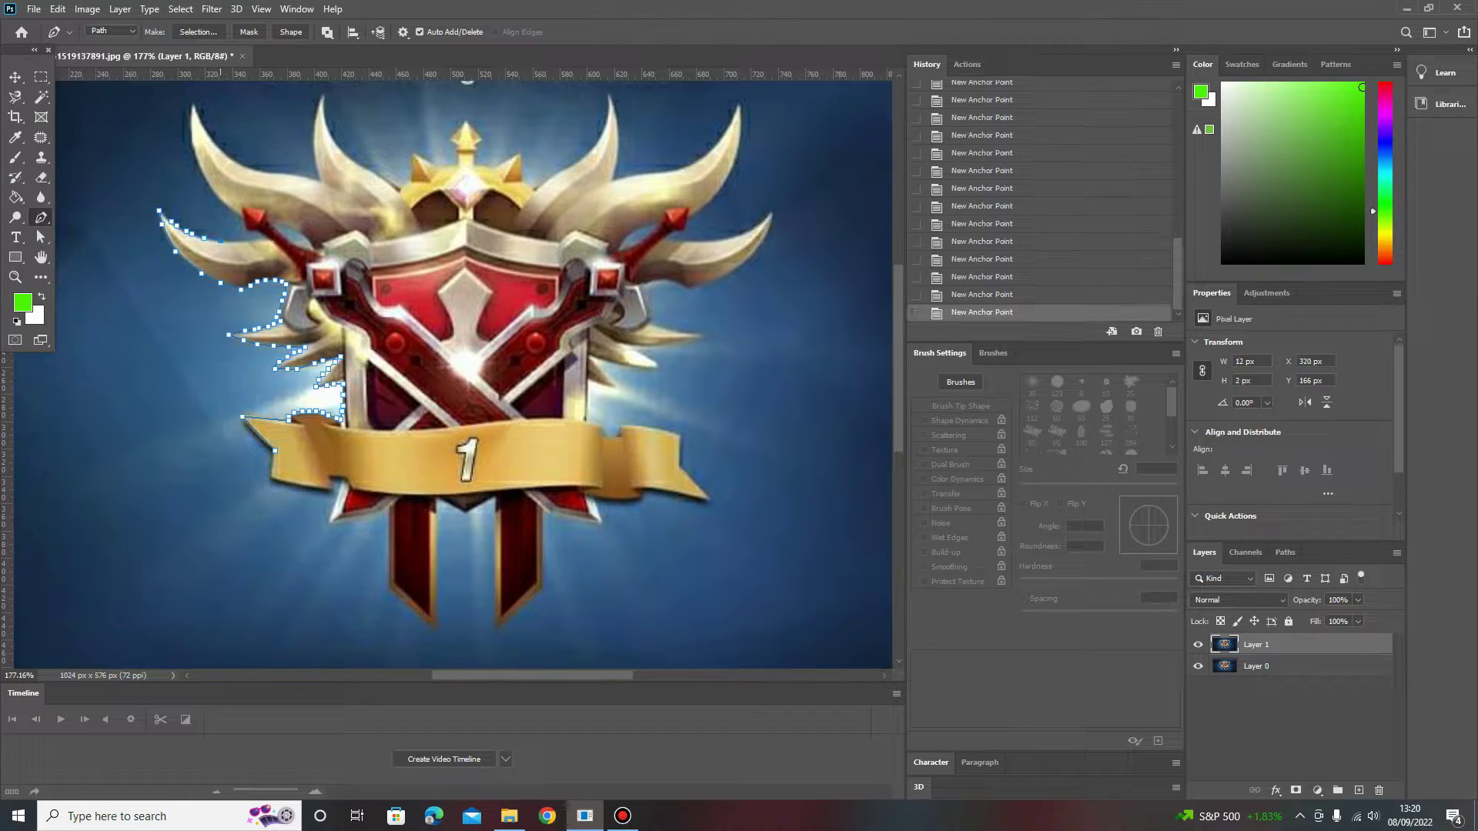
click(249, 241)
click(260, 239)
key(ctrl+z)
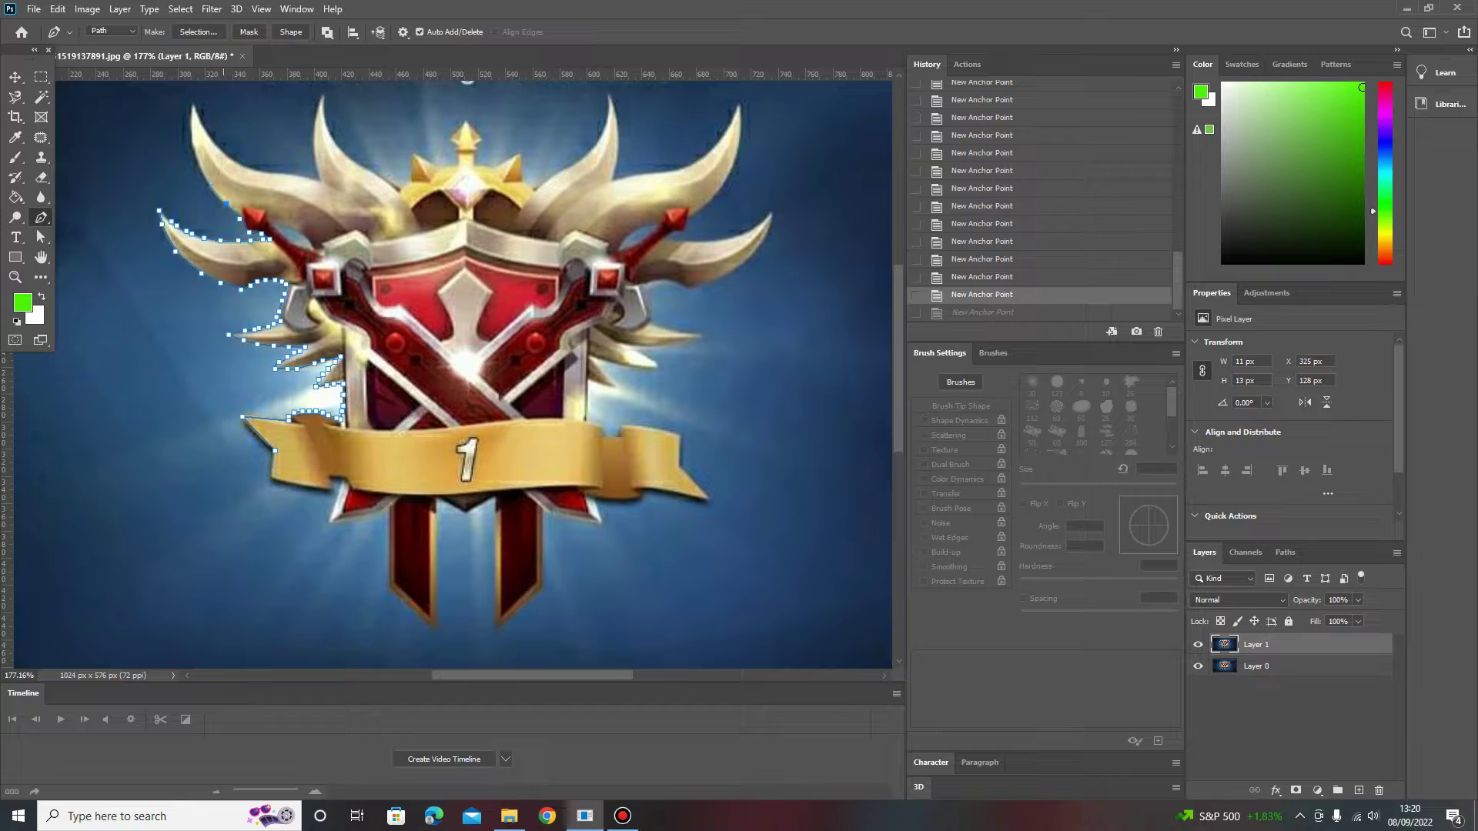
key(ctrl+z)
key(ctrl+z)
key(ctrl+z)
key(ctrl+shift+z)
key(ctrl+shift+z)
key(ctrl+shift+z)
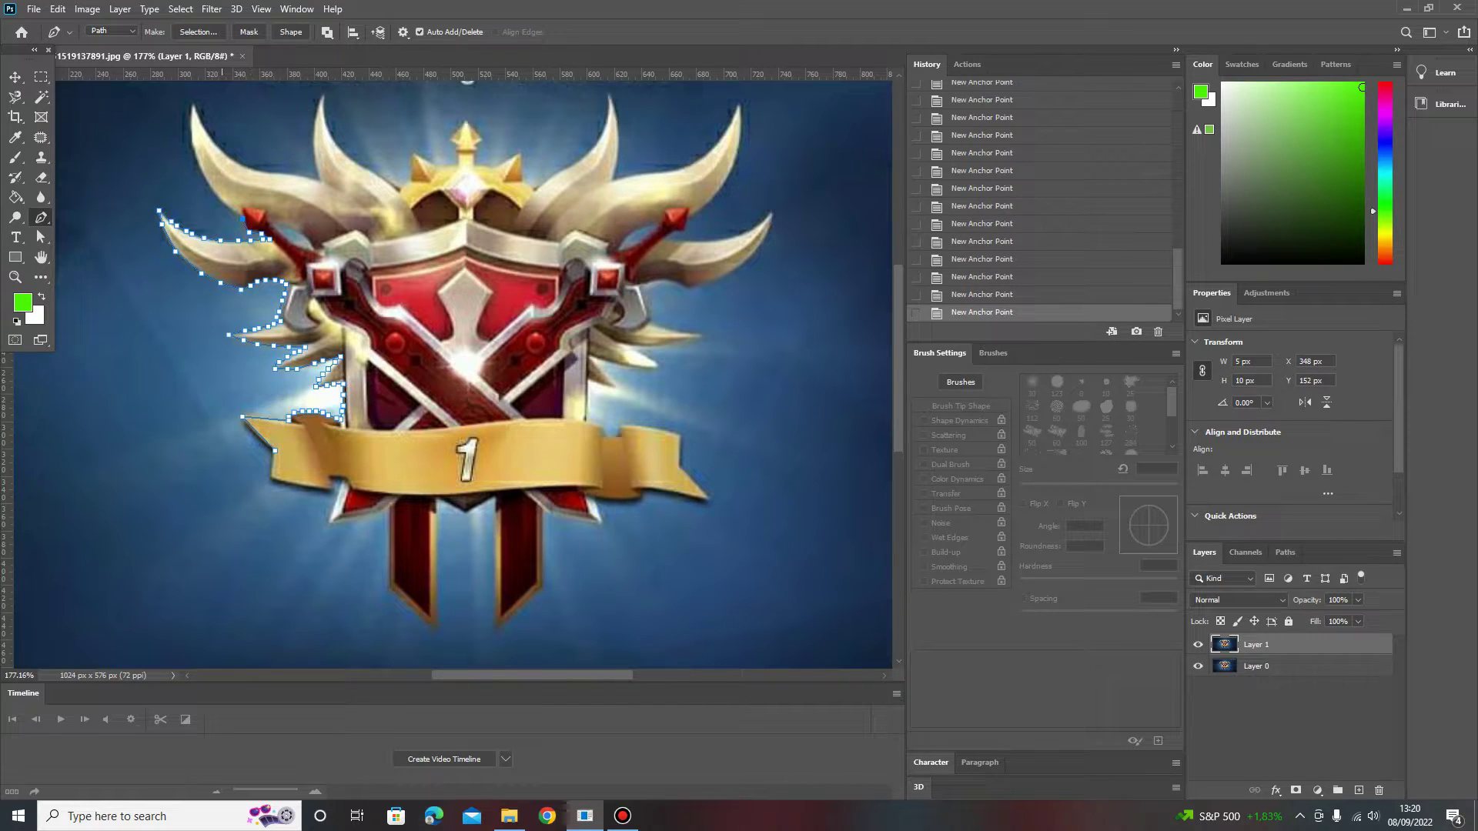
Extend the path toward the horn top, undoing misplaced anchors
click(200, 165)
click(191, 133)
key(ctrl+z)
key(ctrl+z)
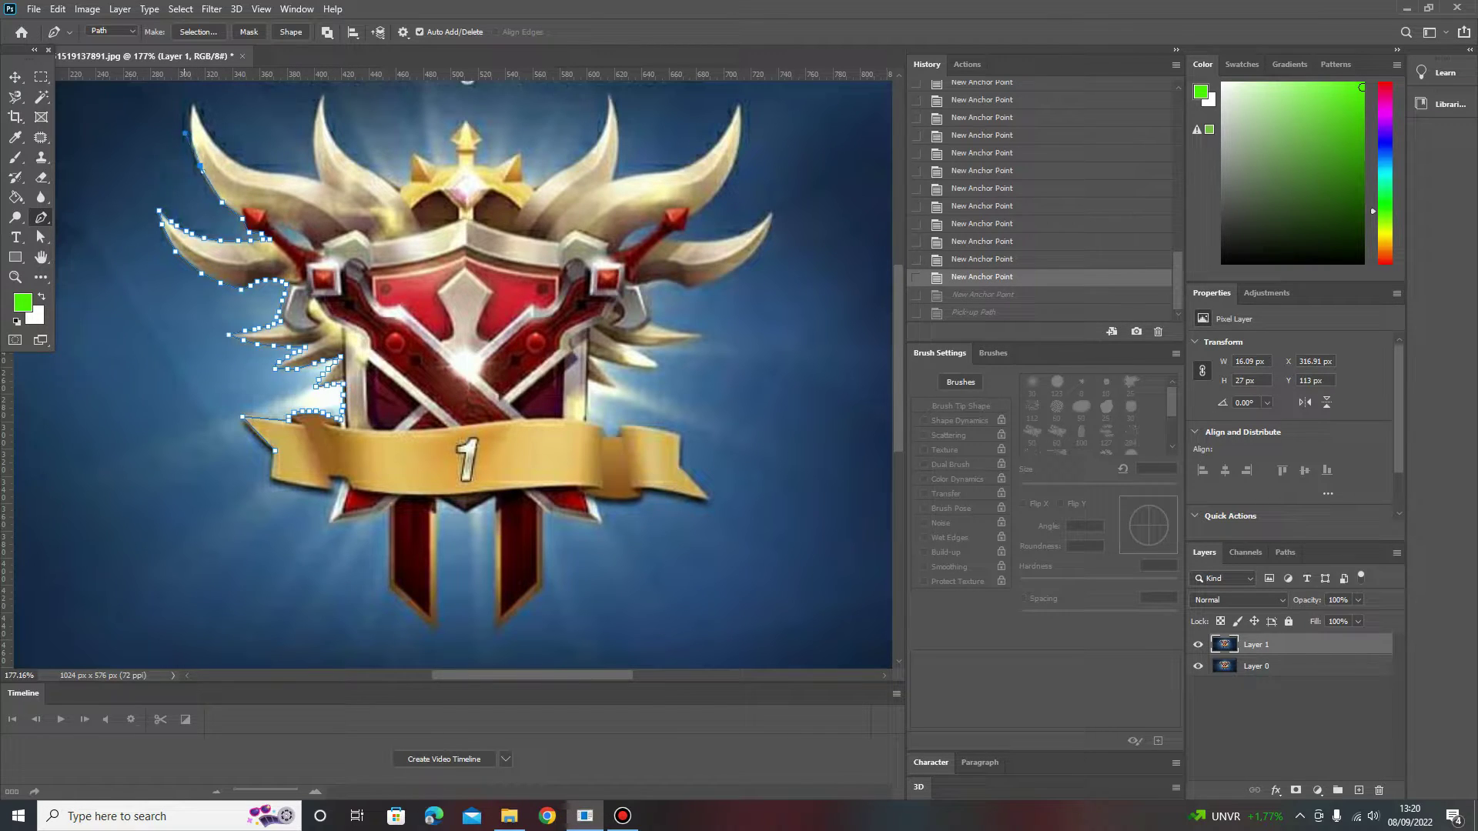
click(202, 123)
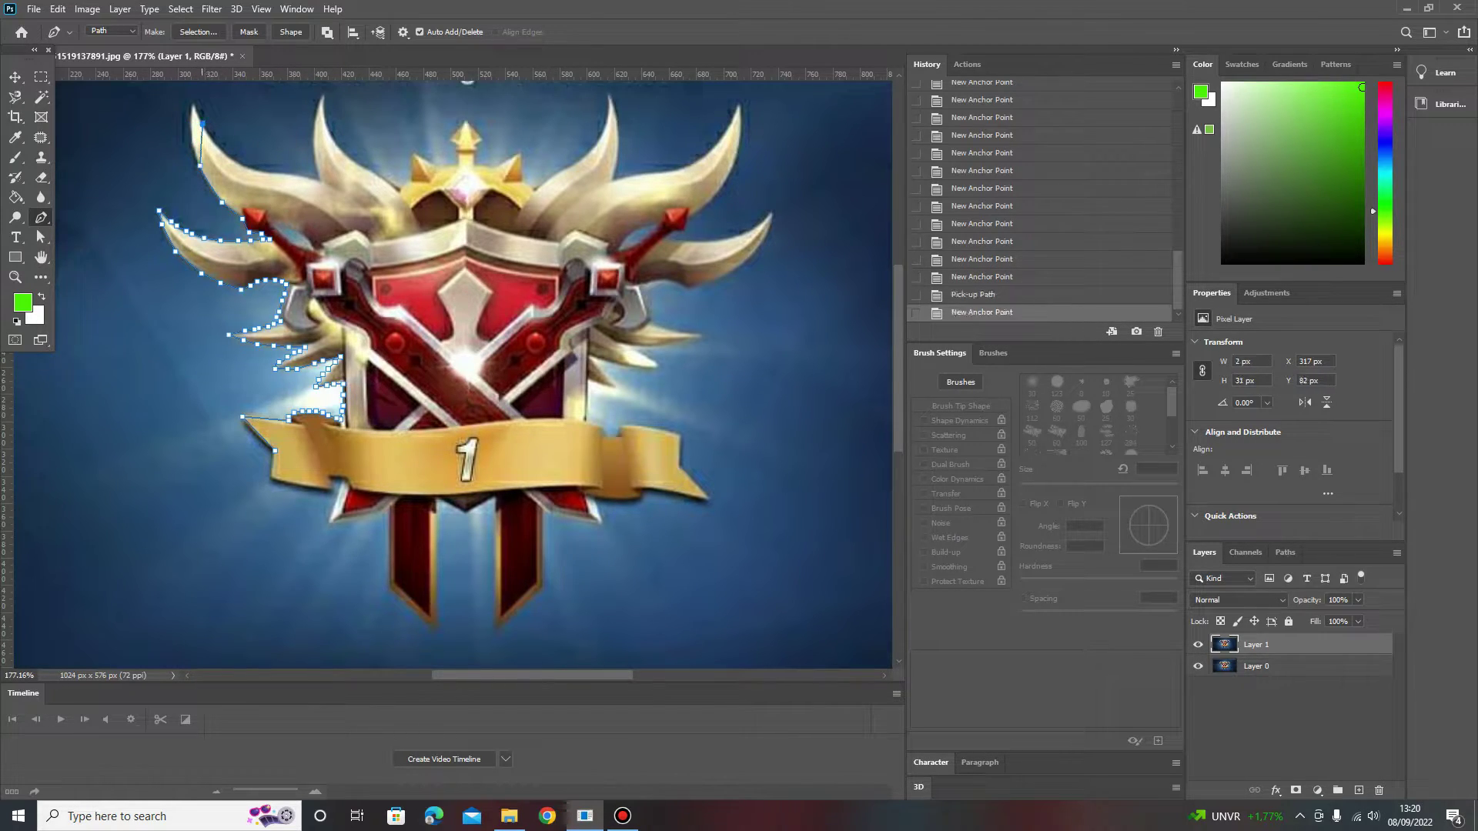
key(ctrl+z)
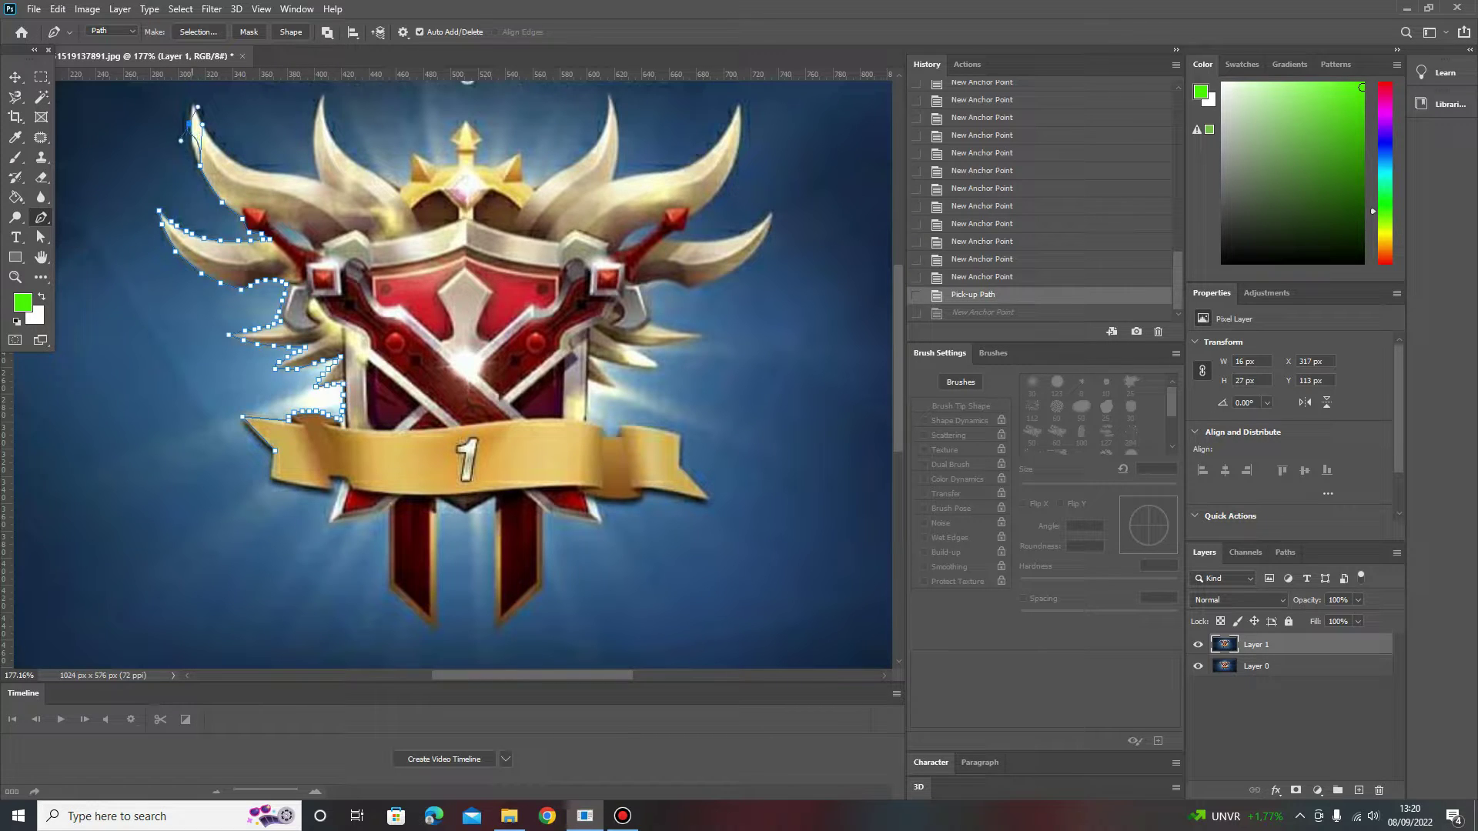
scroll(202, 123, up, 5)
key(ctrl+shift+z)
key(ctrl+z)
key(ctrl+z)
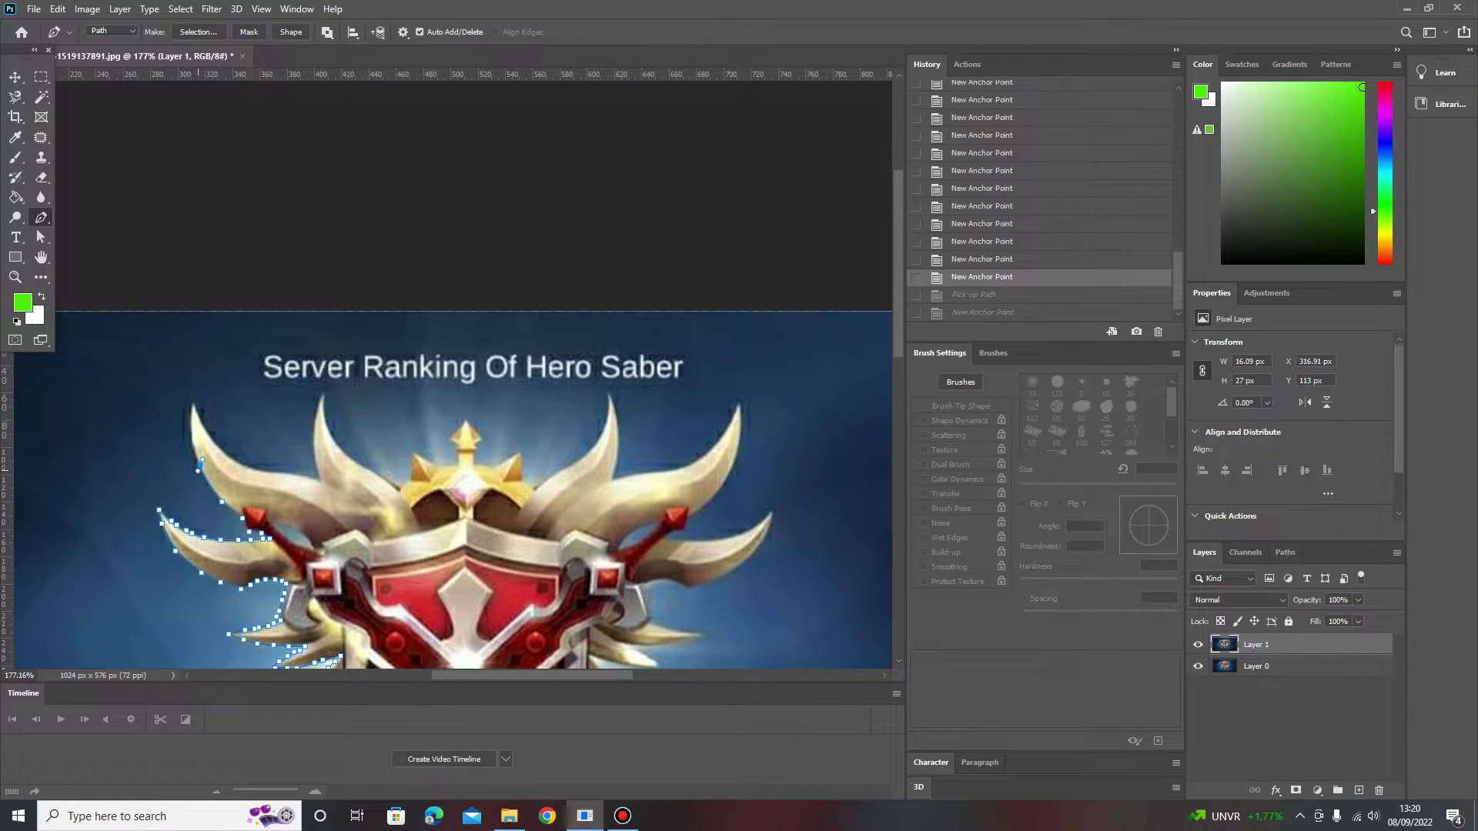
Reconnect to the path end and place anchors at the horn tip
click(201, 461)
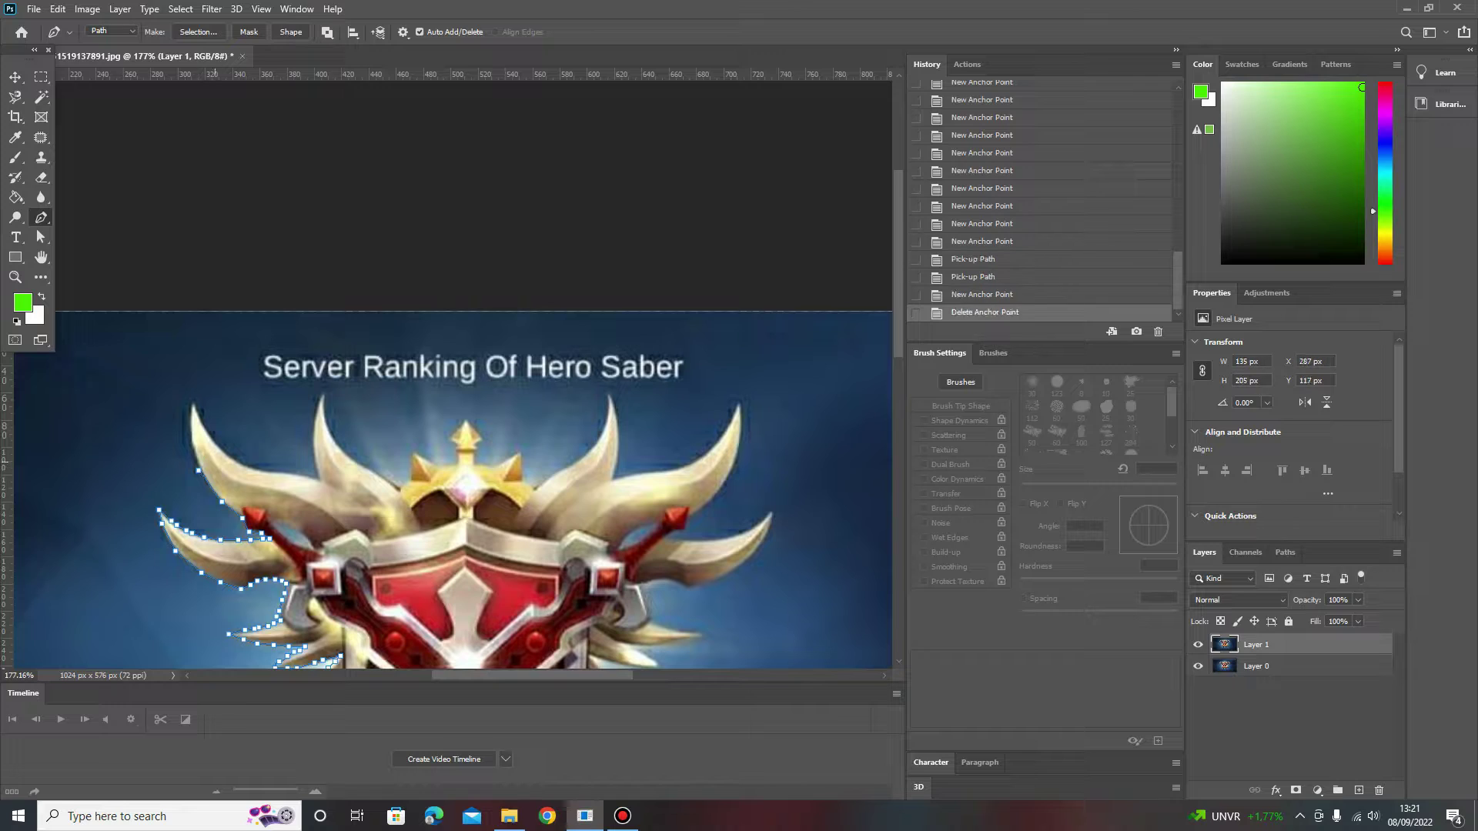
click(191, 426)
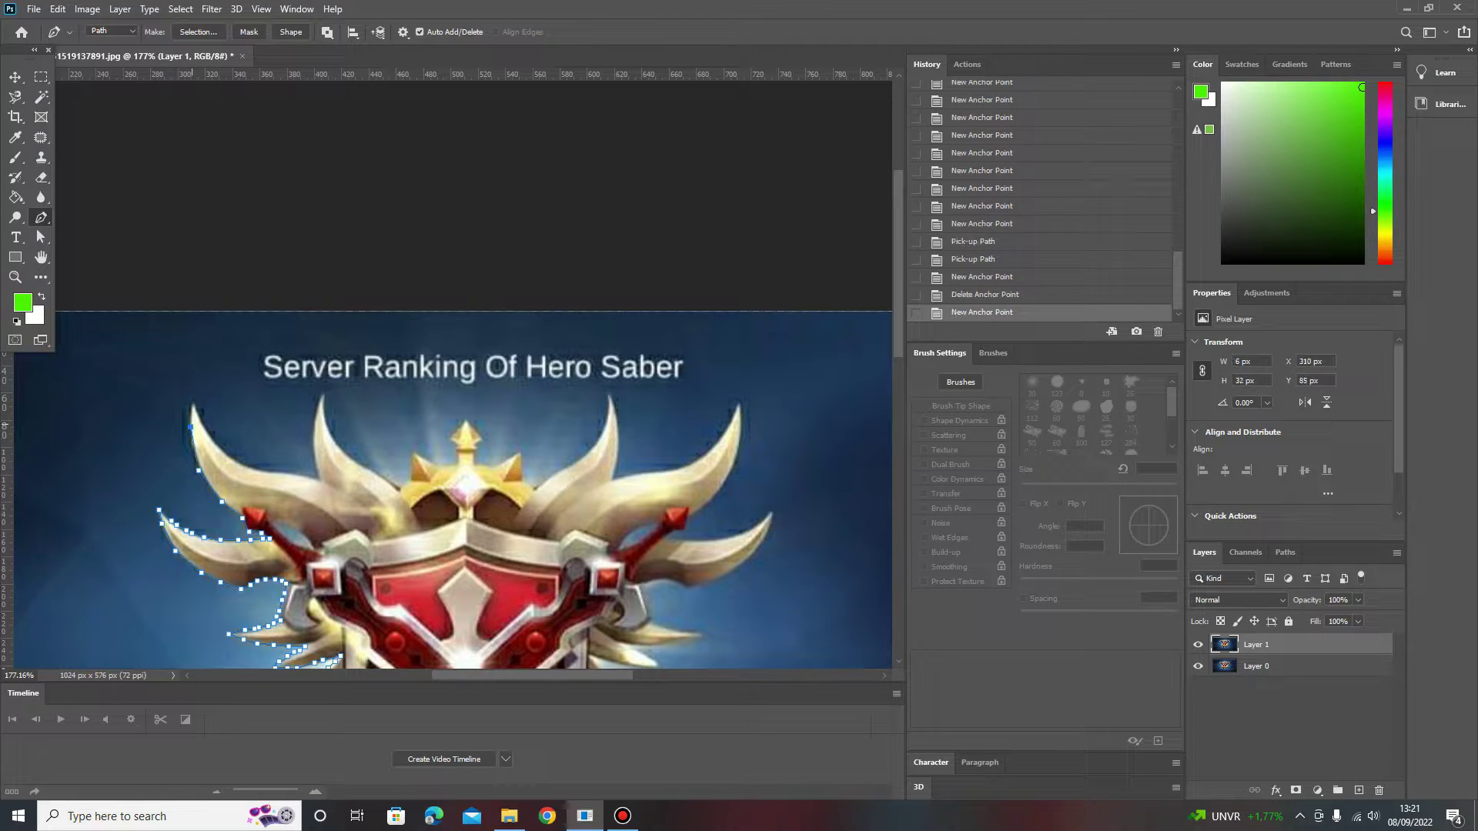
click(191, 426)
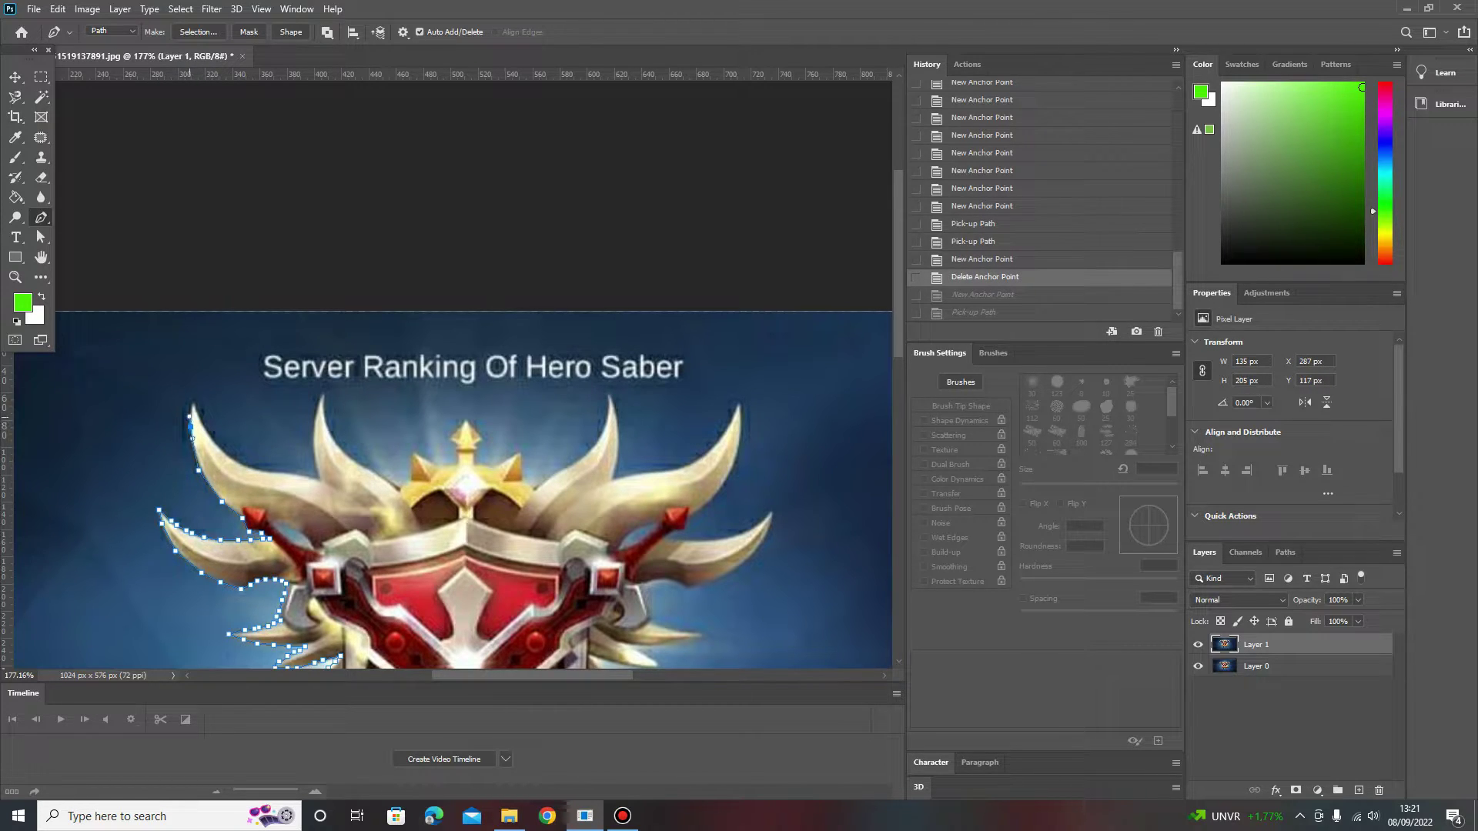
key(ctrl+shift+z)
triple_click(191, 426)
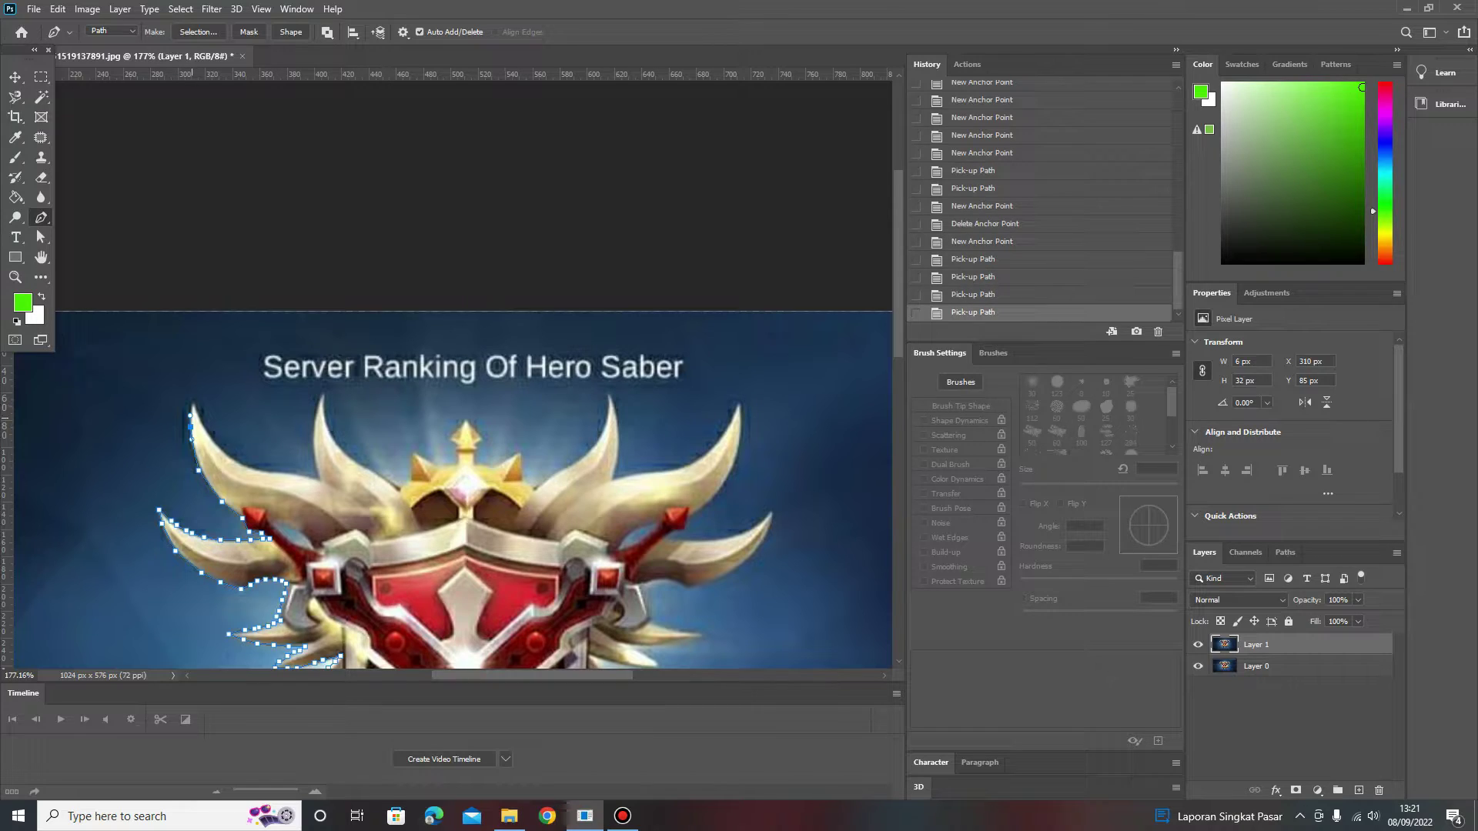
double_click(191, 426)
click(191, 426)
click(190, 419)
click(193, 404)
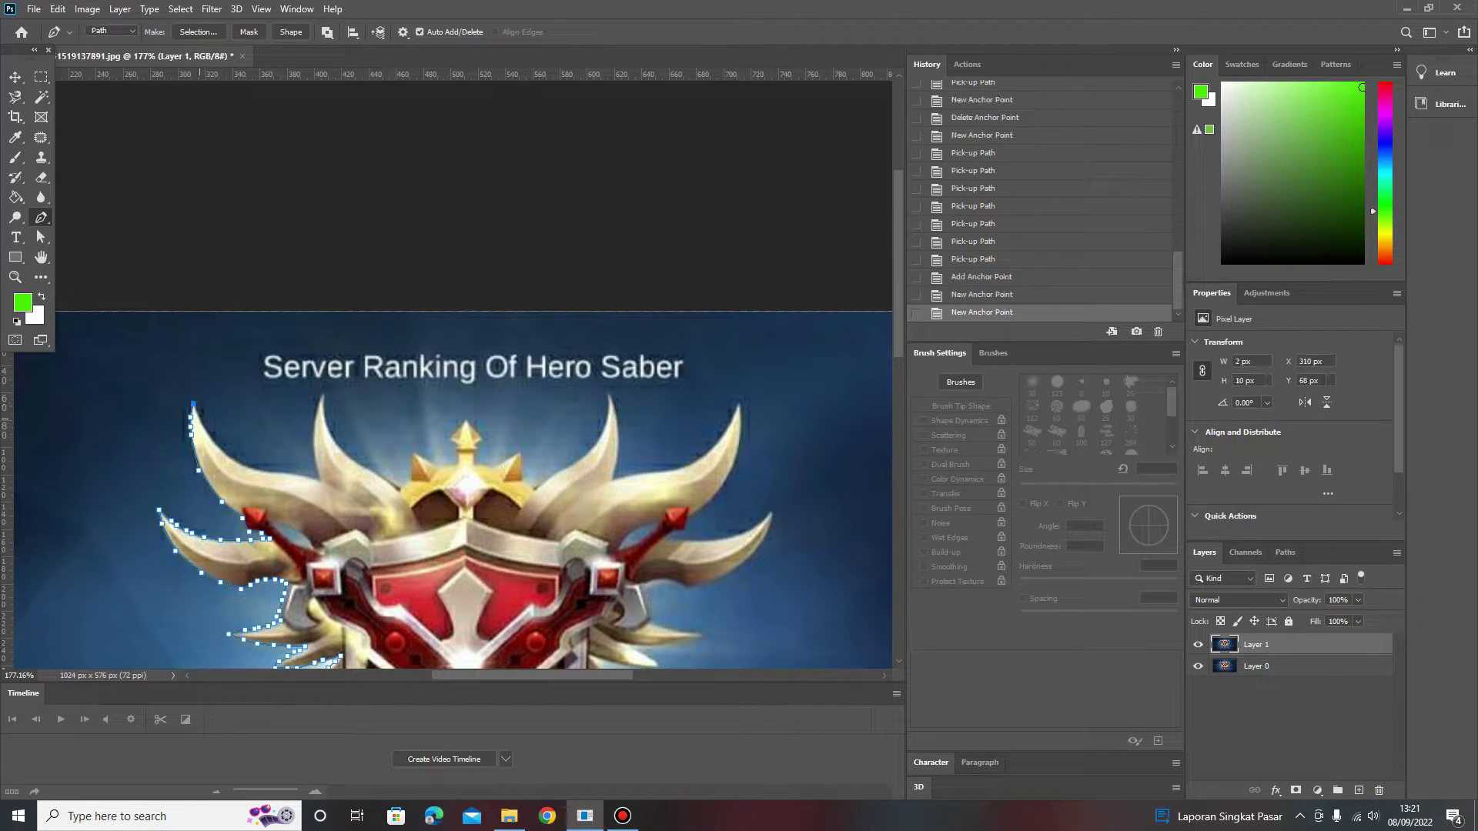
Trace down the horn edge, rightward, and up the next horn to its tip
click(208, 435)
click(230, 458)
click(248, 467)
click(285, 472)
click(305, 477)
click(317, 482)
click(312, 435)
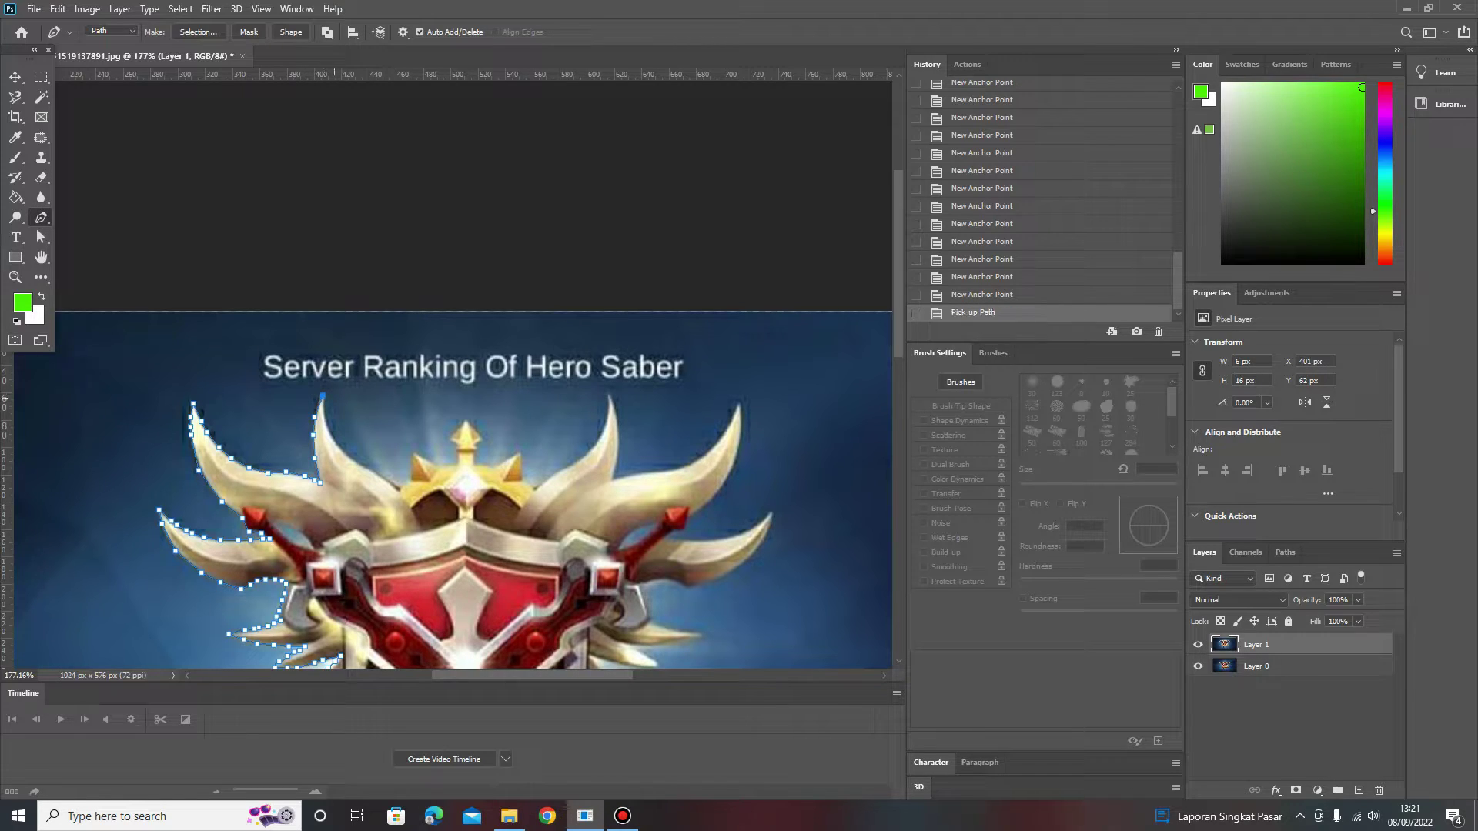
click(321, 396)
click(314, 416)
click(322, 394)
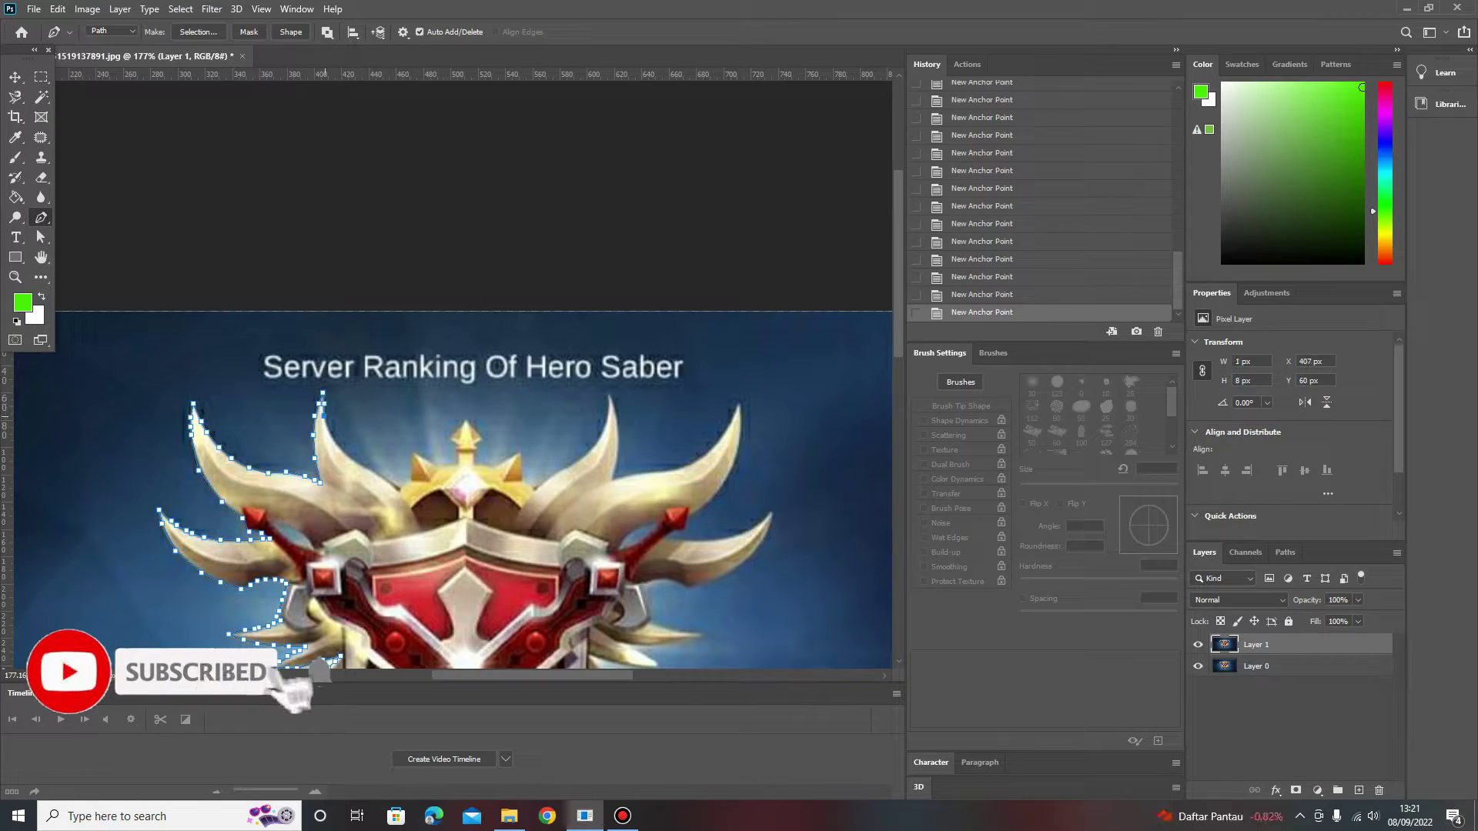
Trace the horn's lower edge across to the crown base
click(339, 446)
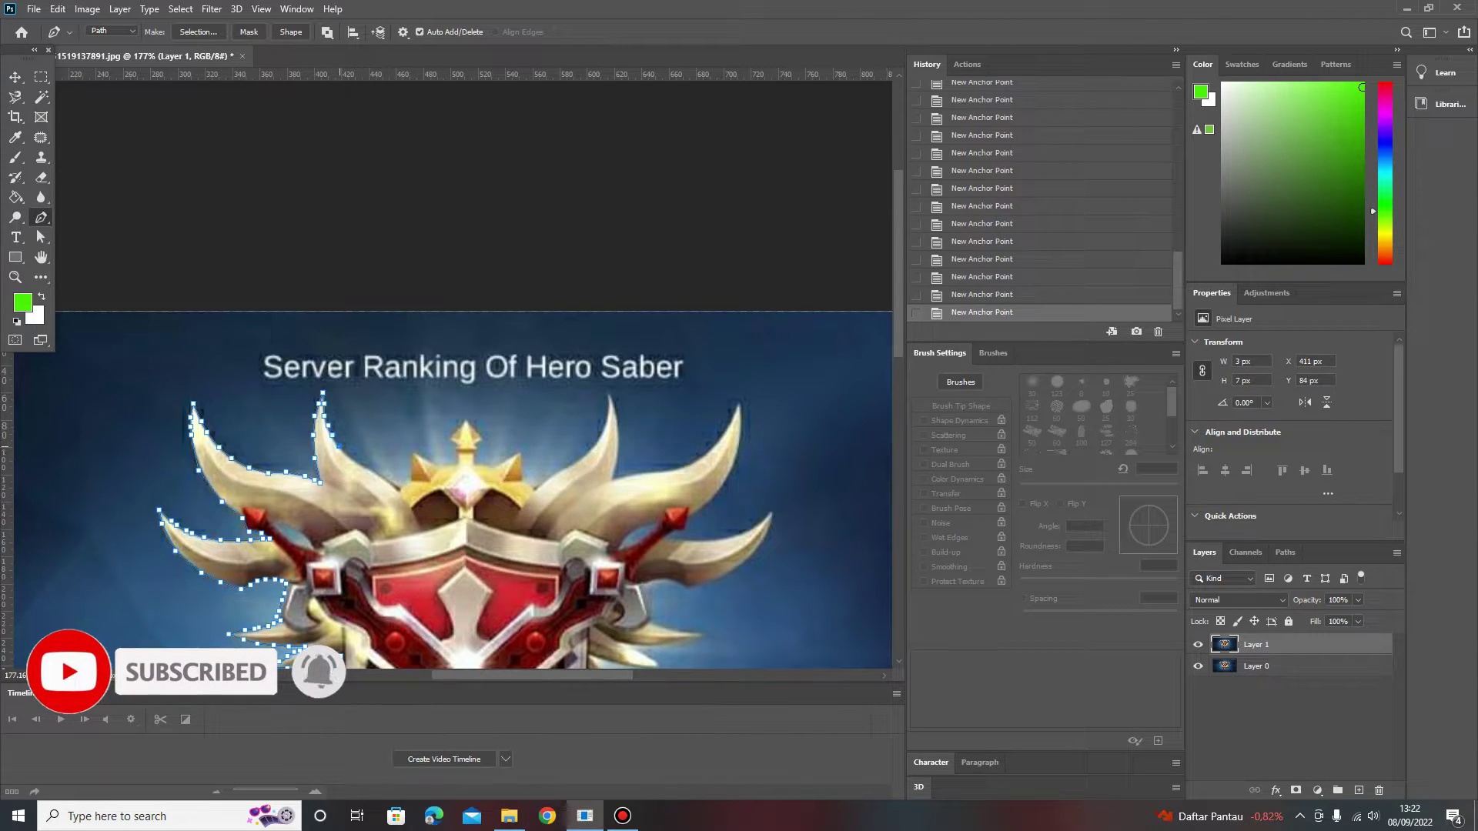
click(351, 454)
click(399, 483)
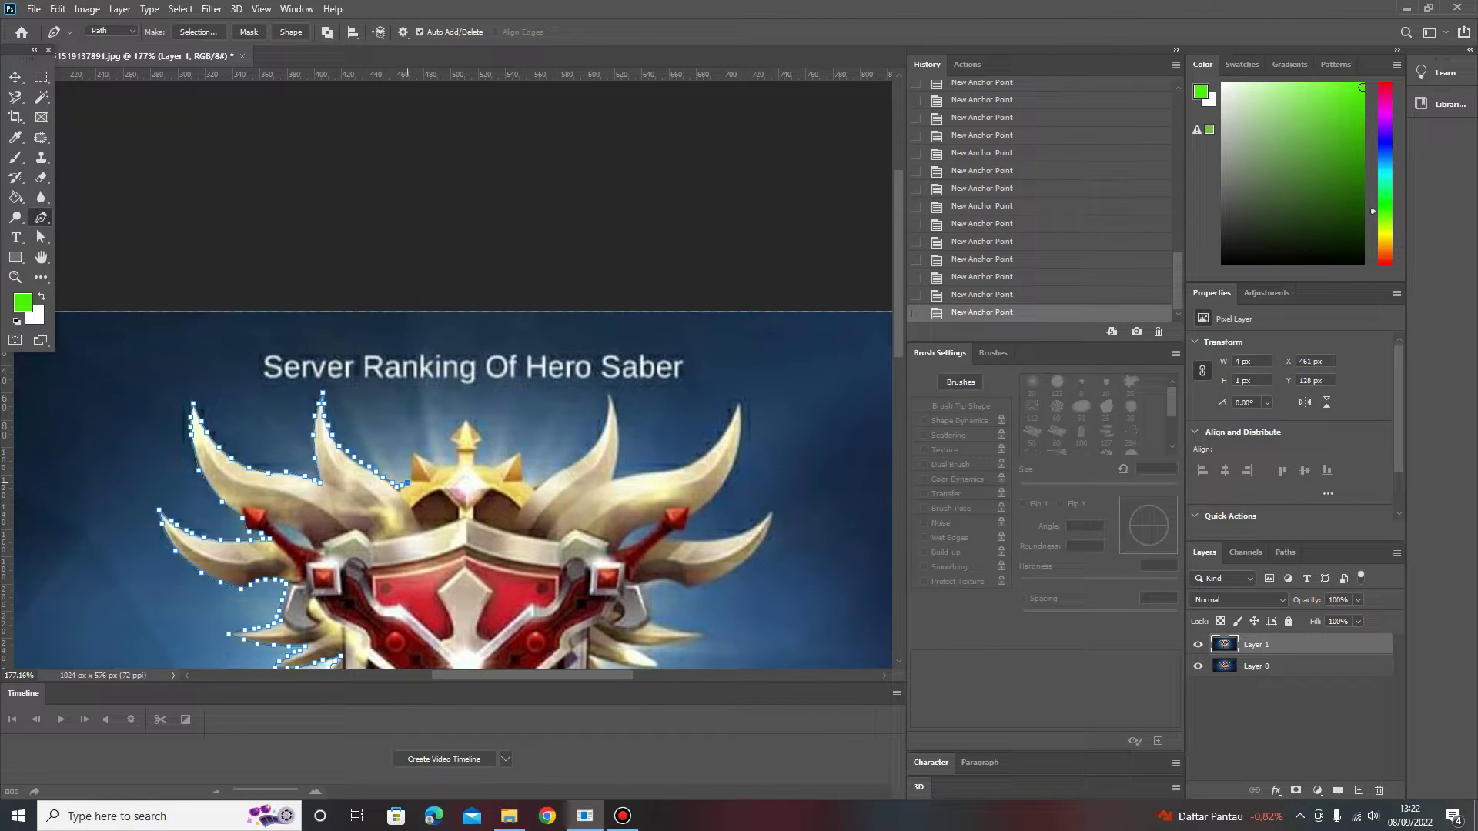
click(410, 469)
click(415, 454)
click(433, 465)
click(434, 465)
click(456, 462)
Trace up and over the crown's tip and across its right point
click(453, 450)
click(457, 431)
click(478, 437)
click(479, 451)
click(478, 457)
click(492, 469)
click(524, 478)
Outline the right-hand blade up to its tip and back down, fixing one anchor
click(535, 487)
click(551, 476)
click(574, 463)
click(599, 443)
click(605, 427)
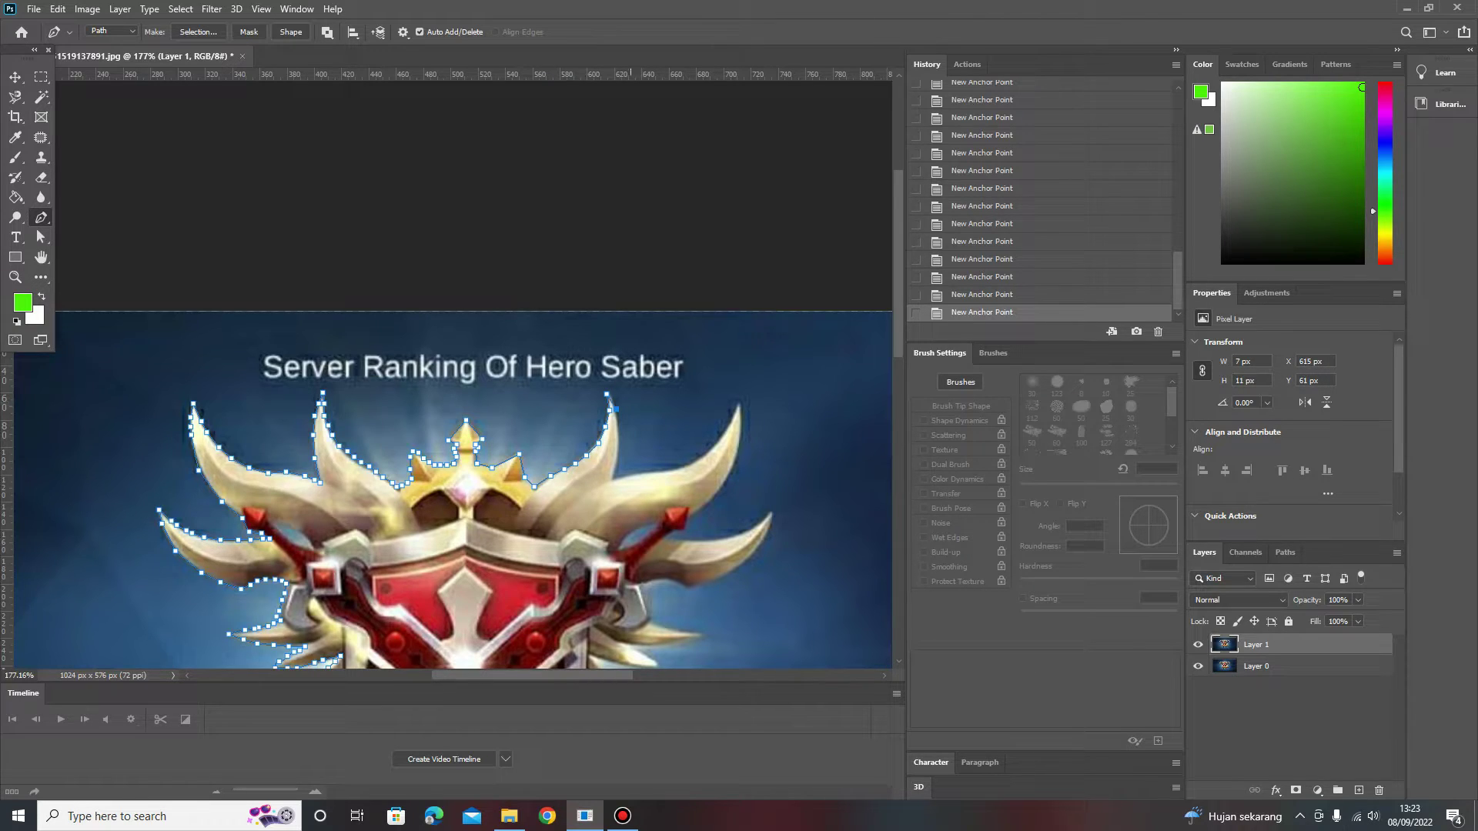
key(ctrl+z)
click(616, 391)
click(617, 449)
click(614, 476)
Continue along the right wing, correcting the anchor at the wing tip
click(645, 472)
click(677, 468)
click(693, 463)
key(ctrl+z)
click(718, 441)
click(724, 479)
click(695, 519)
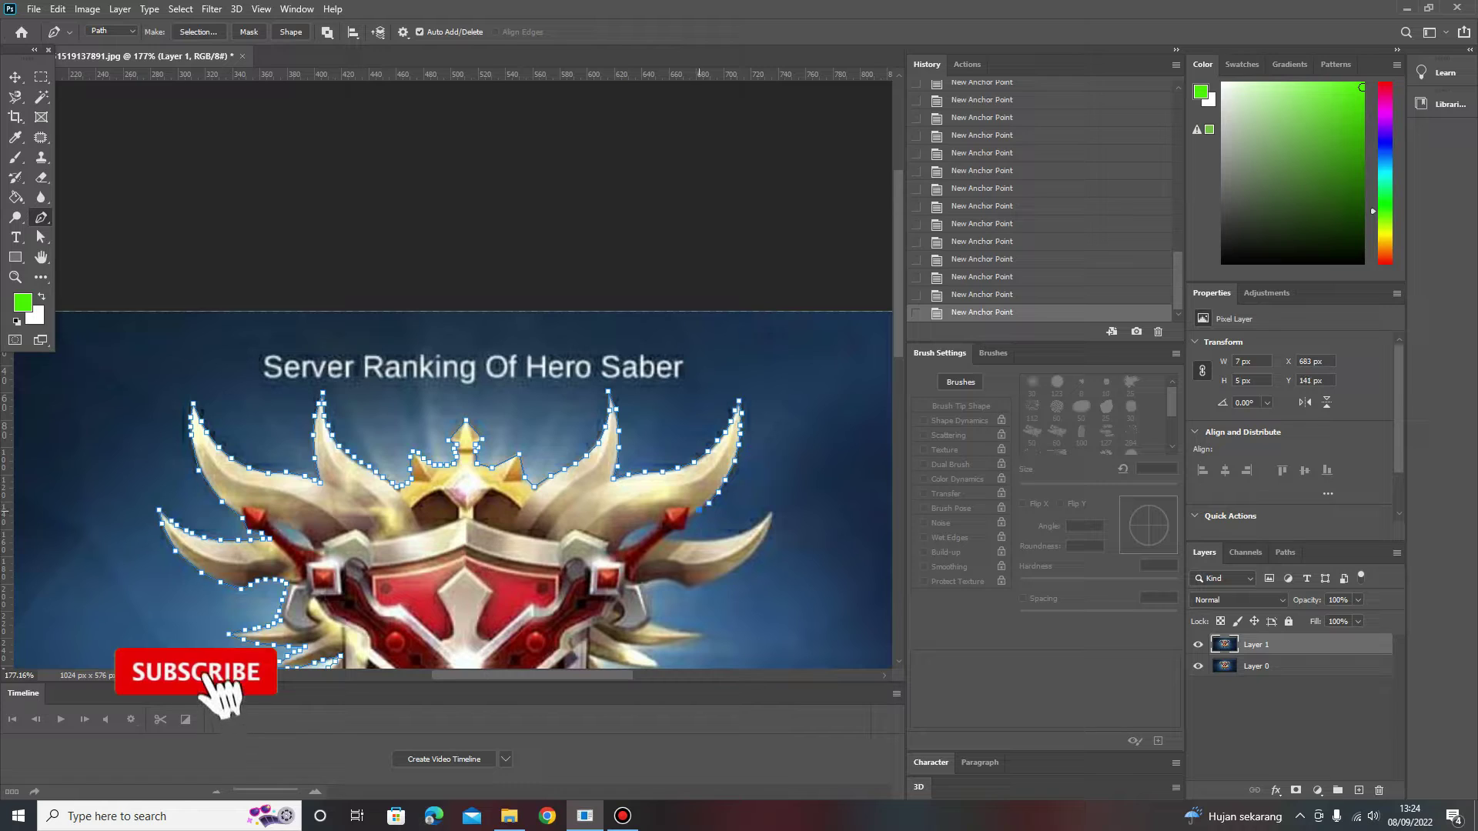
click(667, 533)
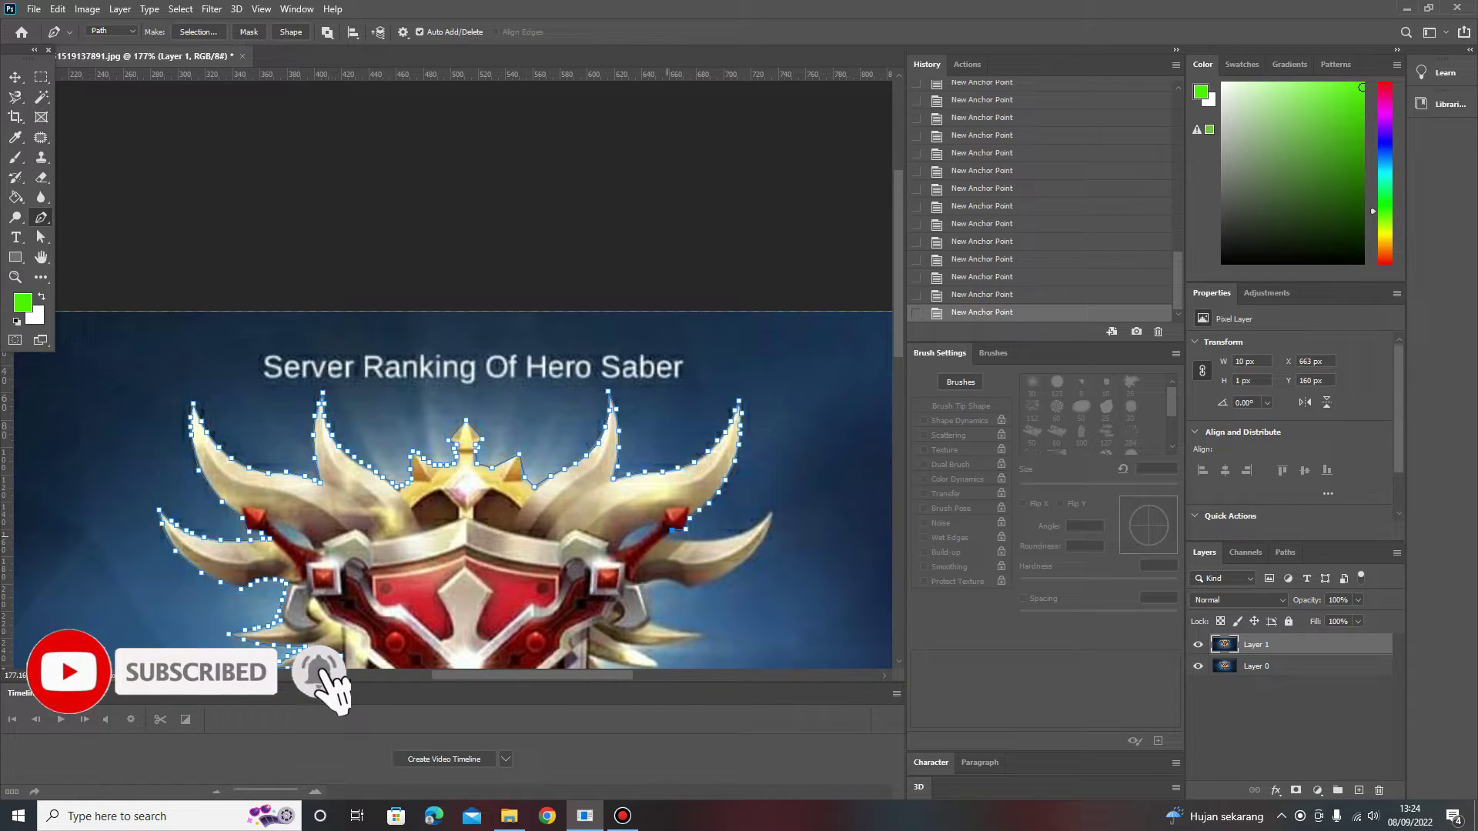
Trace the remaining right wing feathers down the emblem's right side
click(723, 535)
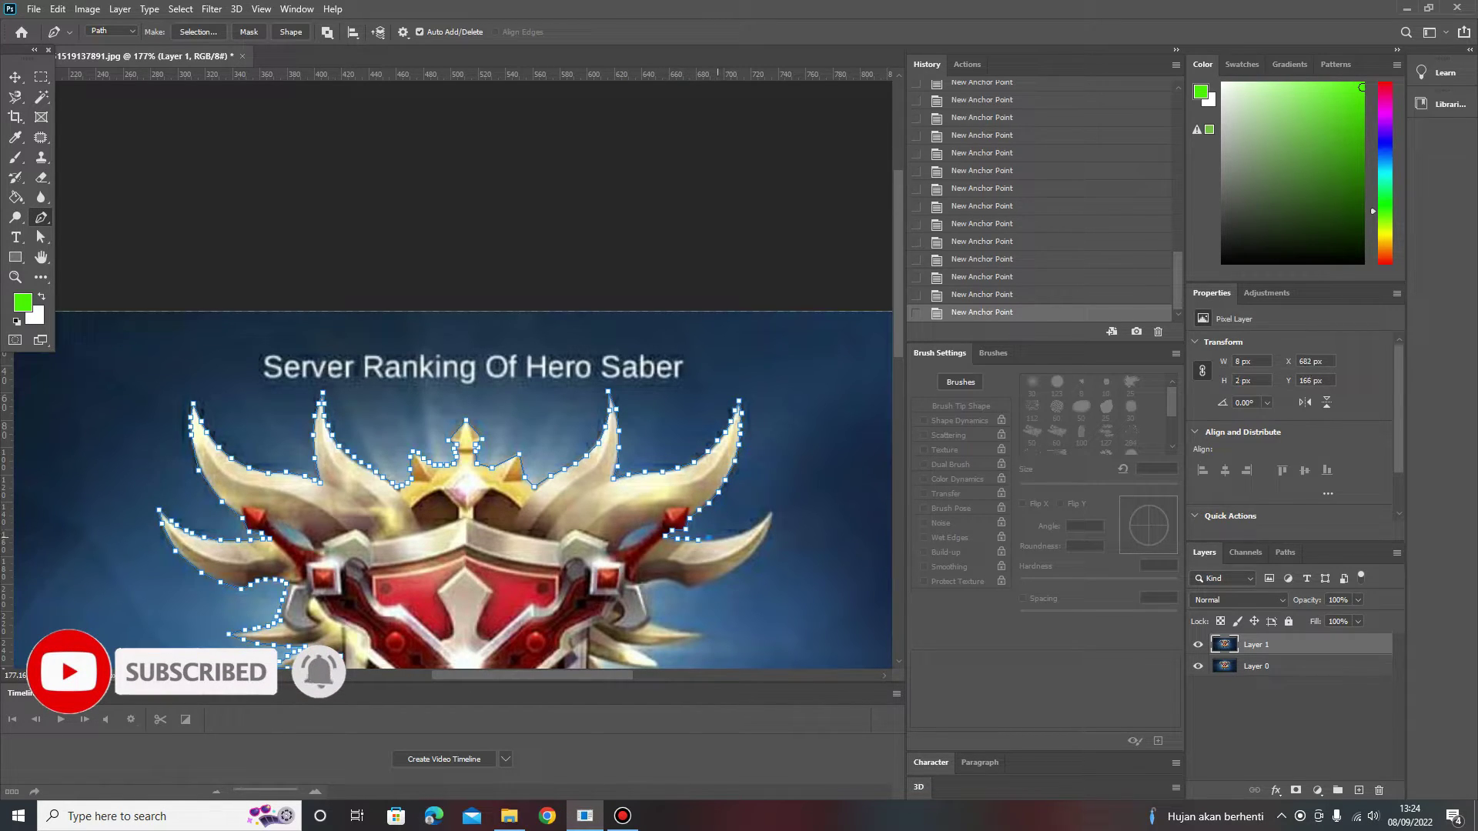
click(741, 533)
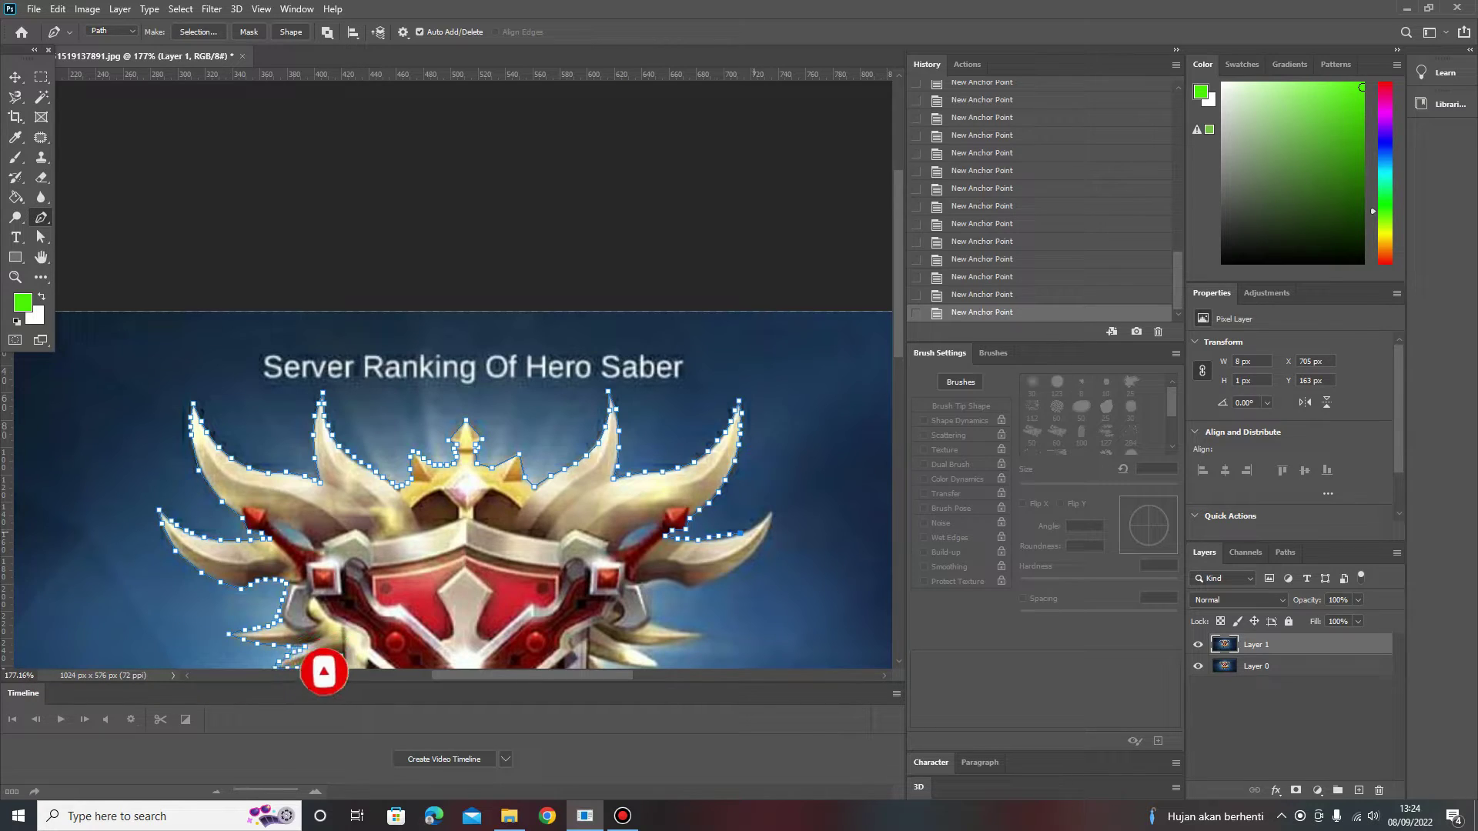
click(766, 539)
click(741, 564)
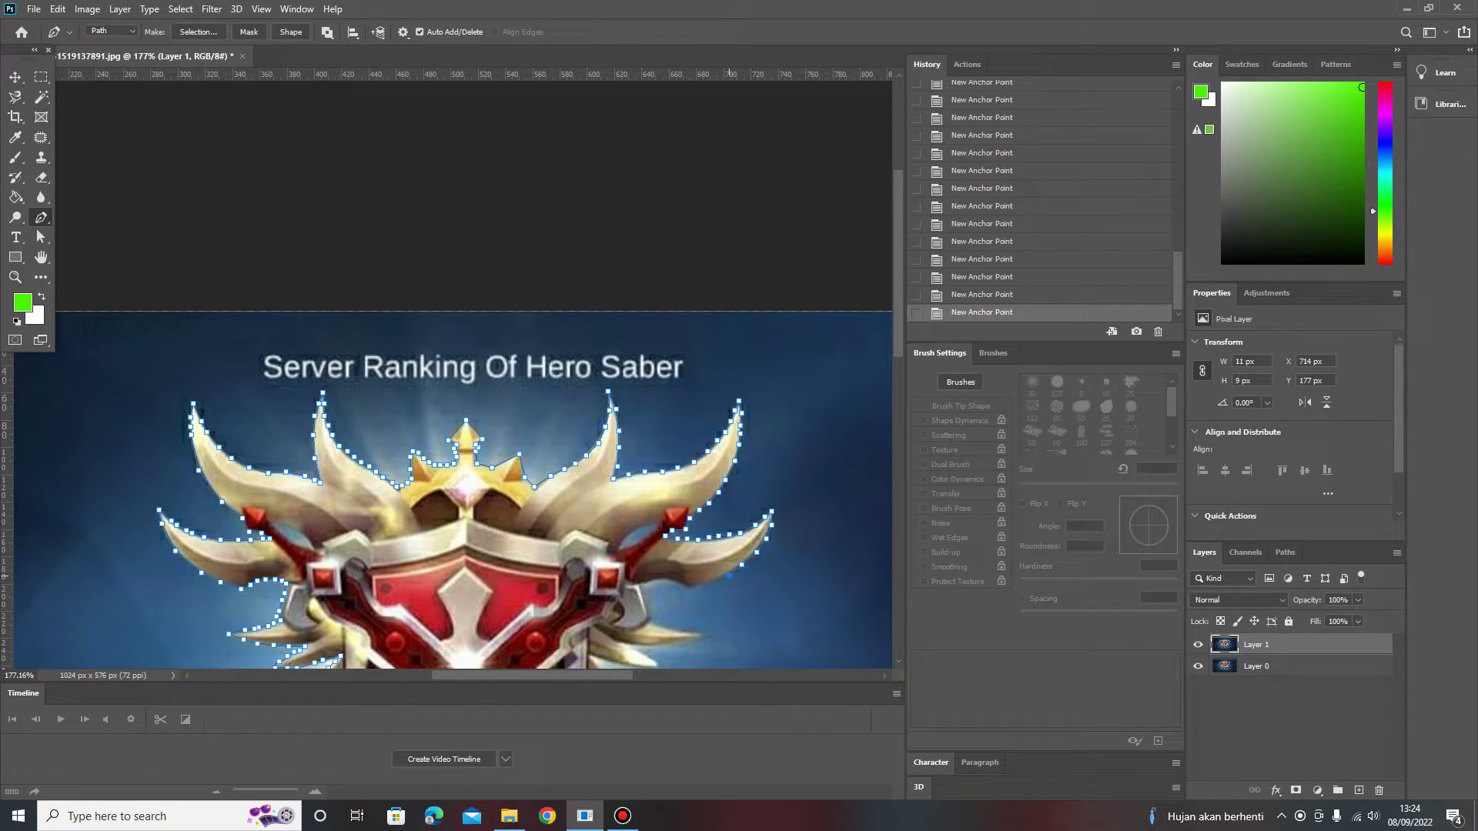
click(672, 578)
click(644, 583)
click(649, 615)
click(707, 633)
Remove the last anchor and a stray curved anchor point from the path
key(ctrl+z)
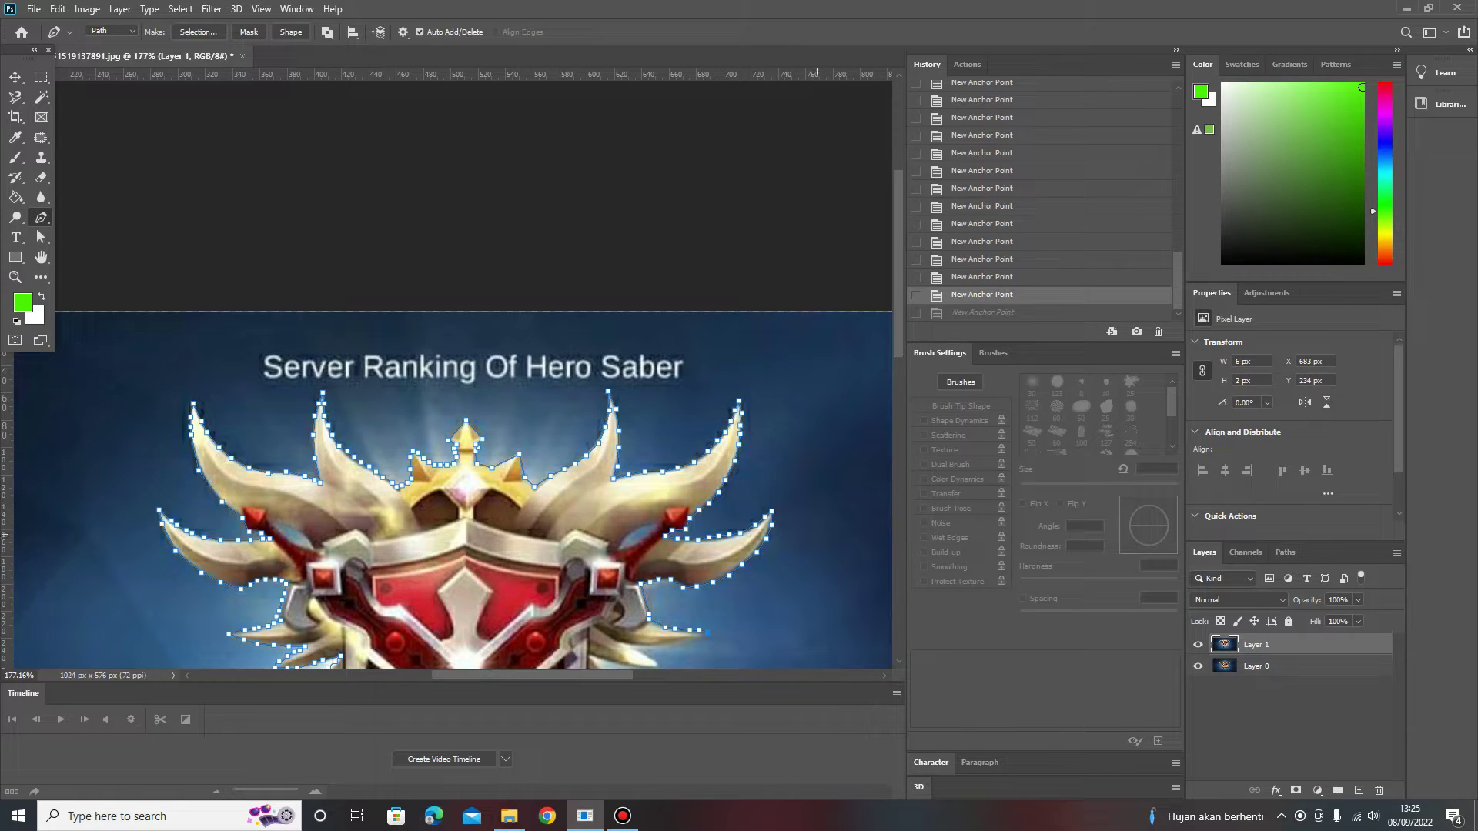
right_click(817, 196)
key(Escape)
drag(828, 582, 822, 520)
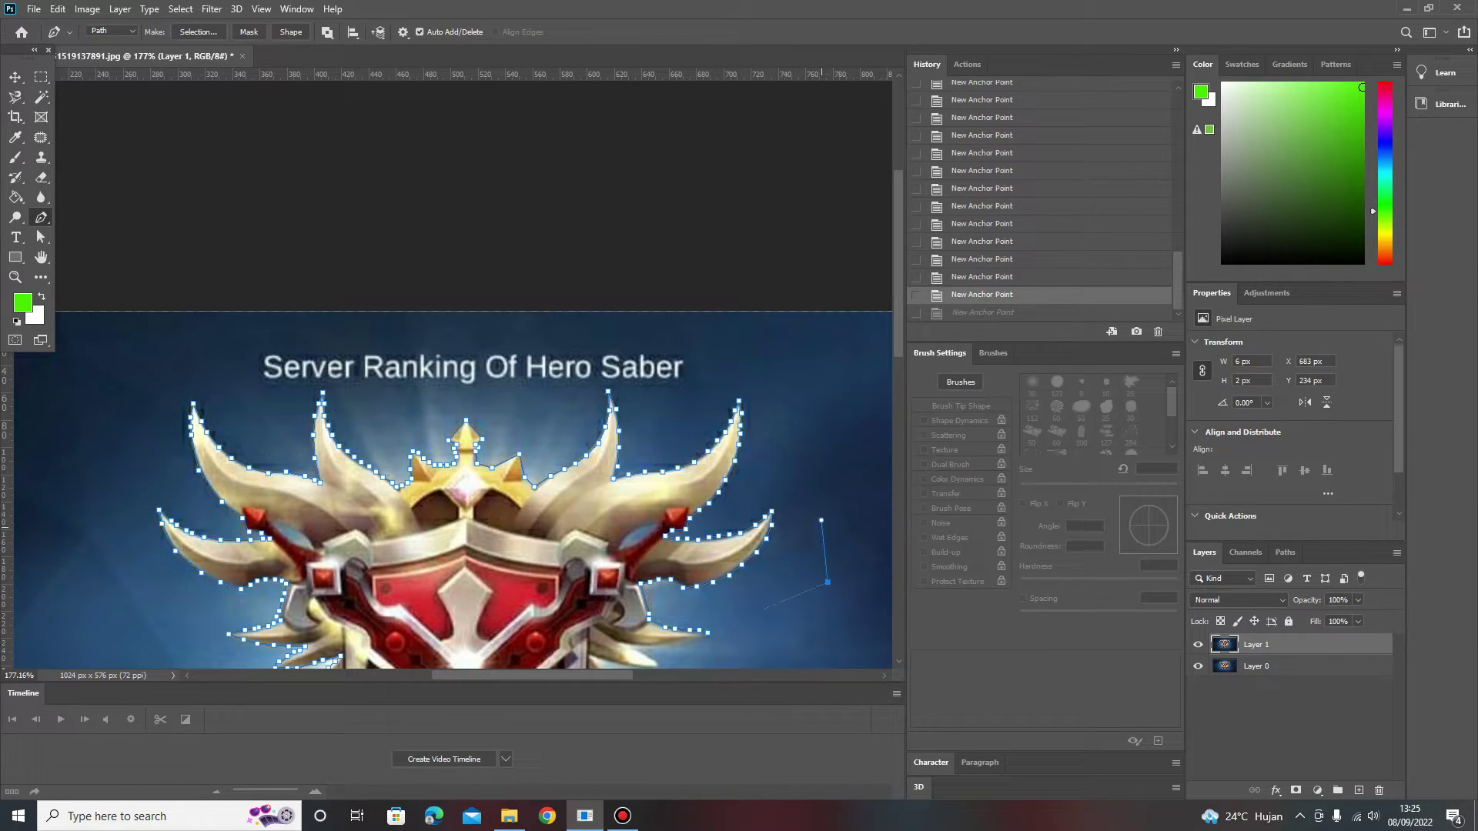
key(ctrl+z)
Resume the emblem's pen path and trace below the right wing and down its right side
scroll(456, 374, right, 1)
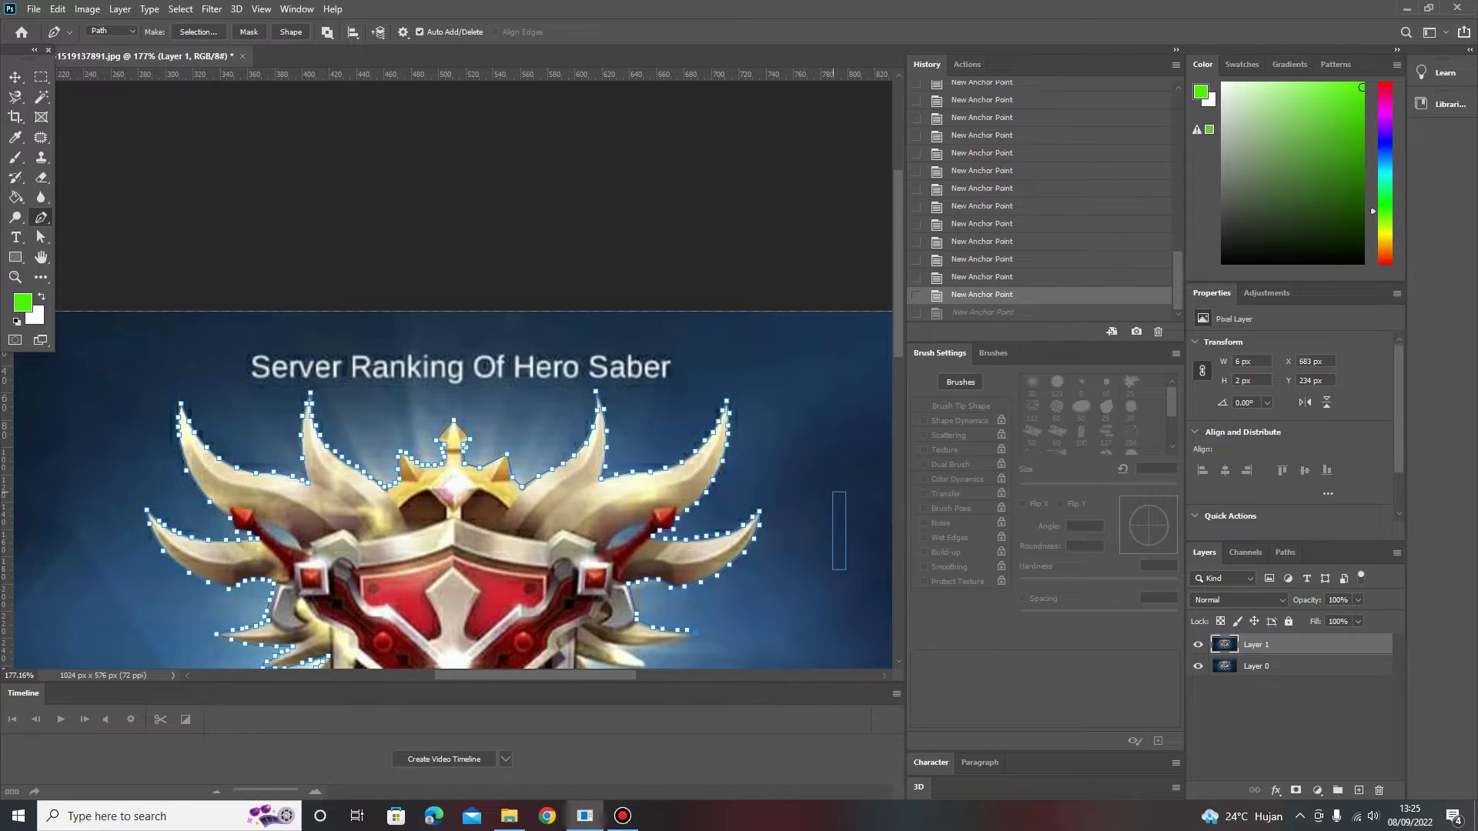
scroll(462, 384, down, 1)
scroll(462, 385, down, 2)
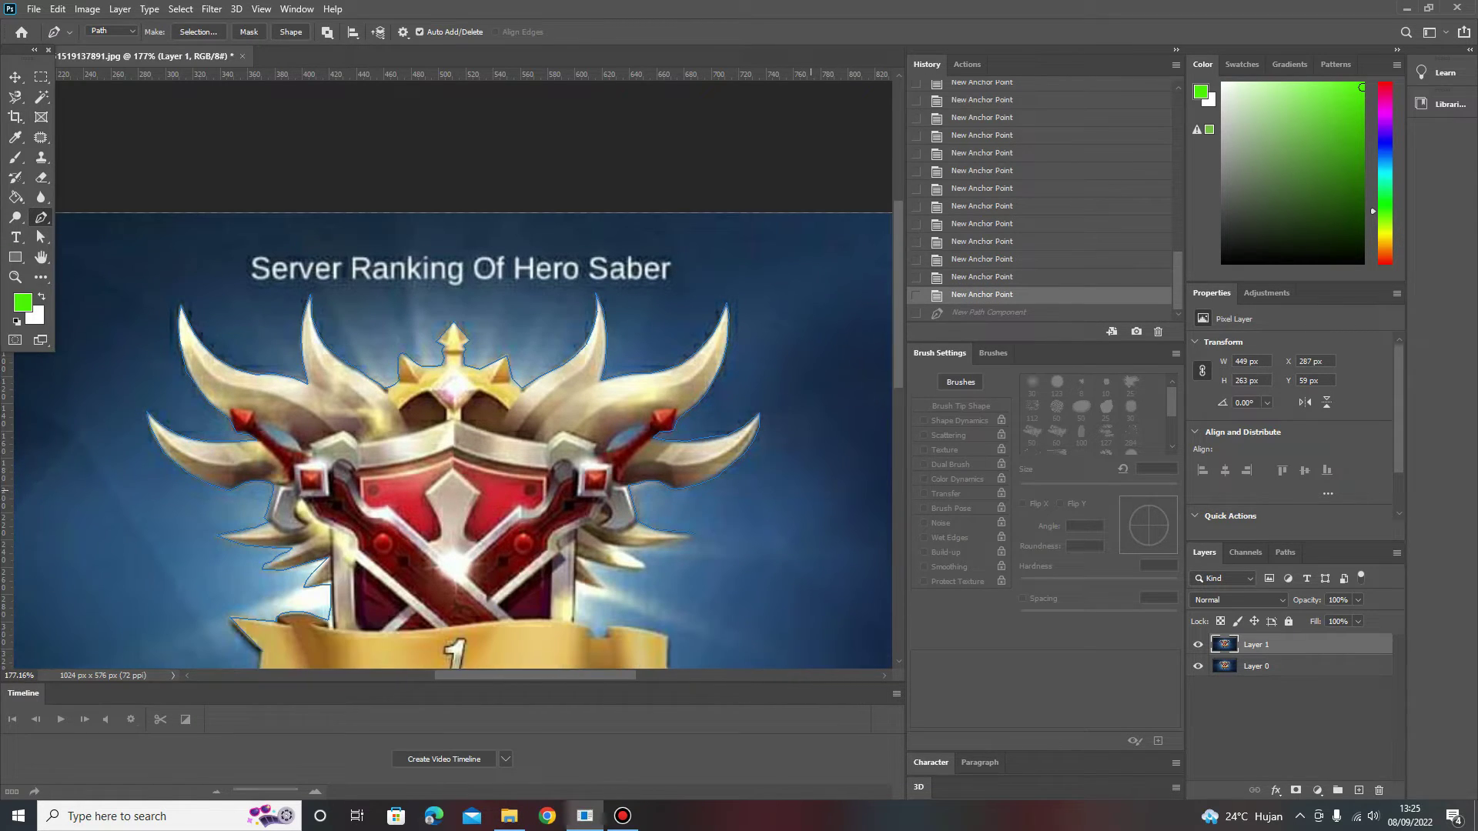
scroll(462, 385, down, 2)
scroll(816, 462, down, 2)
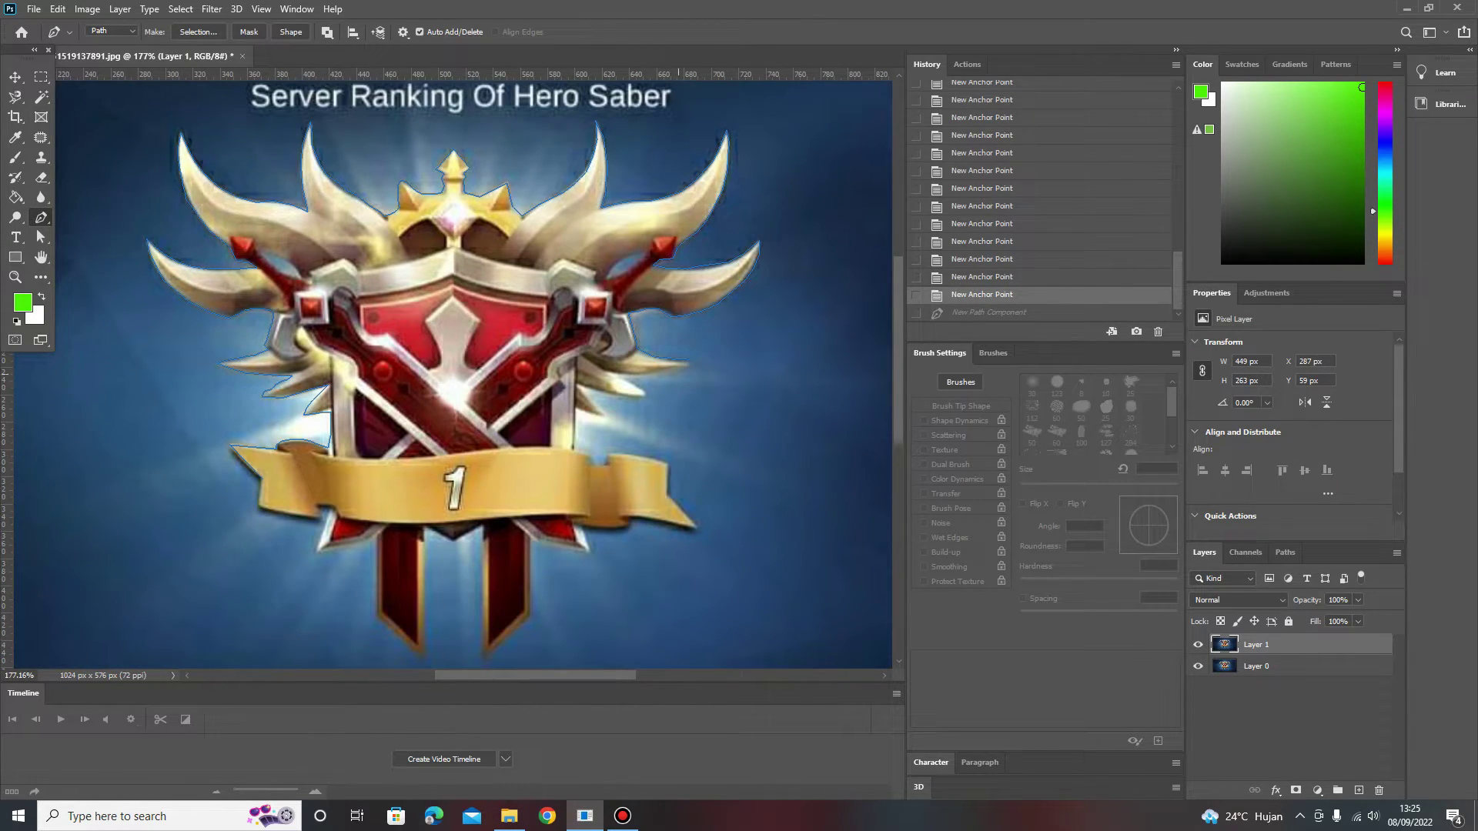
click(695, 361)
click(695, 361)
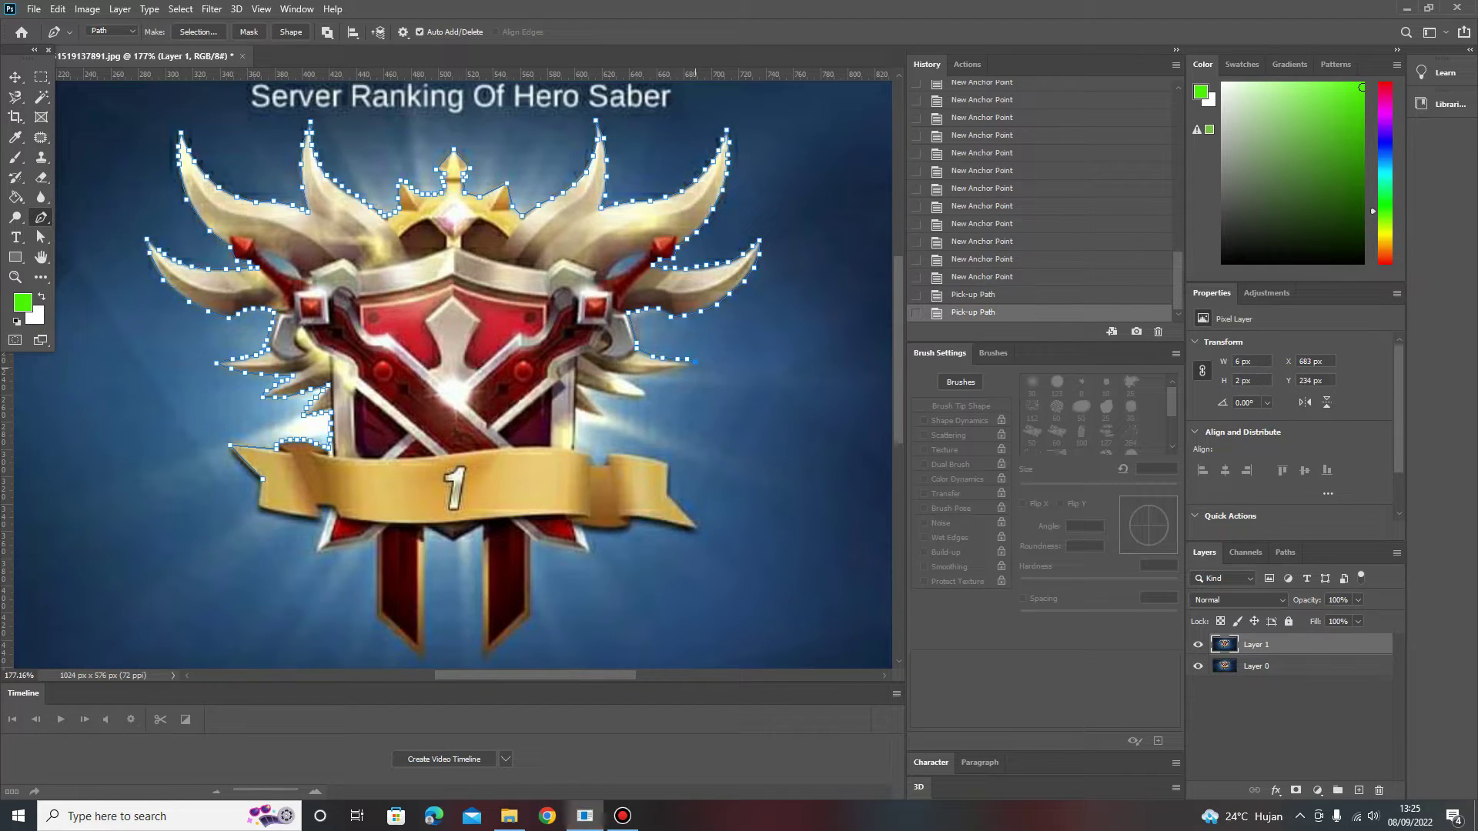
click(678, 368)
click(639, 375)
click(624, 377)
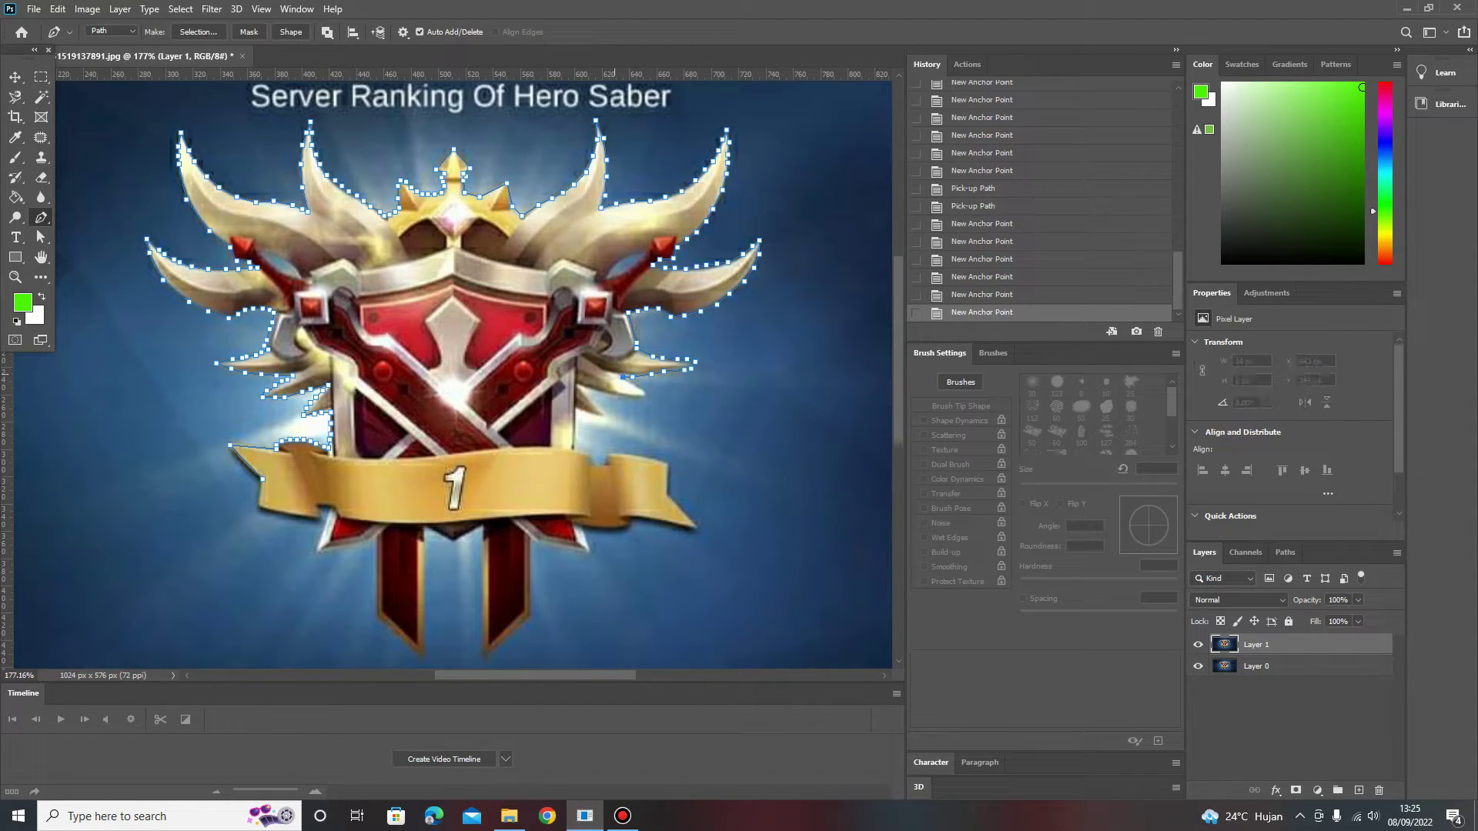
click(625, 382)
click(631, 386)
click(640, 391)
click(645, 396)
Outline the notch beside the right red sword, the banner's top edge and its right tail
click(603, 413)
click(579, 387)
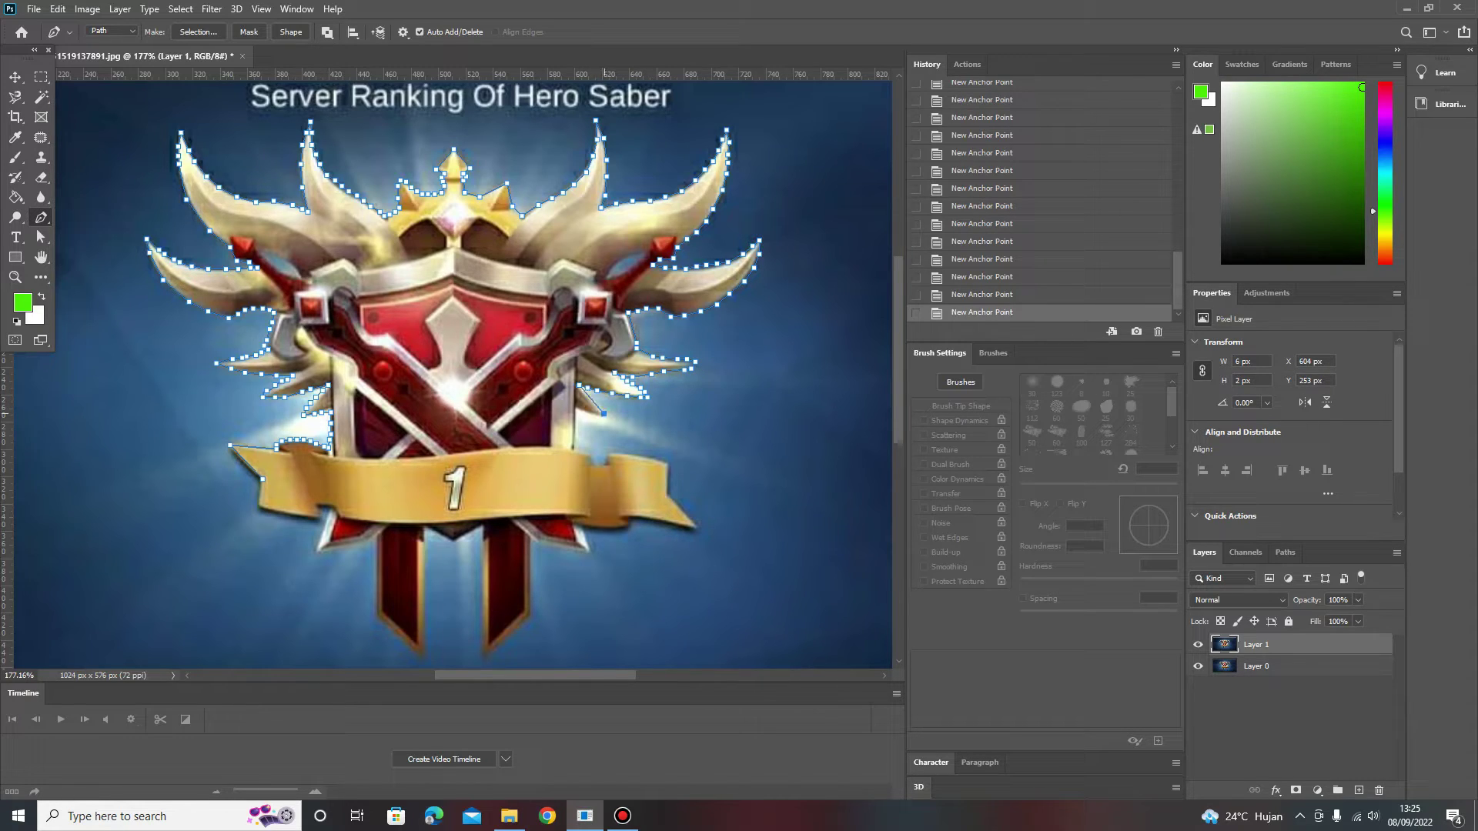
click(575, 448)
click(591, 457)
click(606, 455)
click(624, 455)
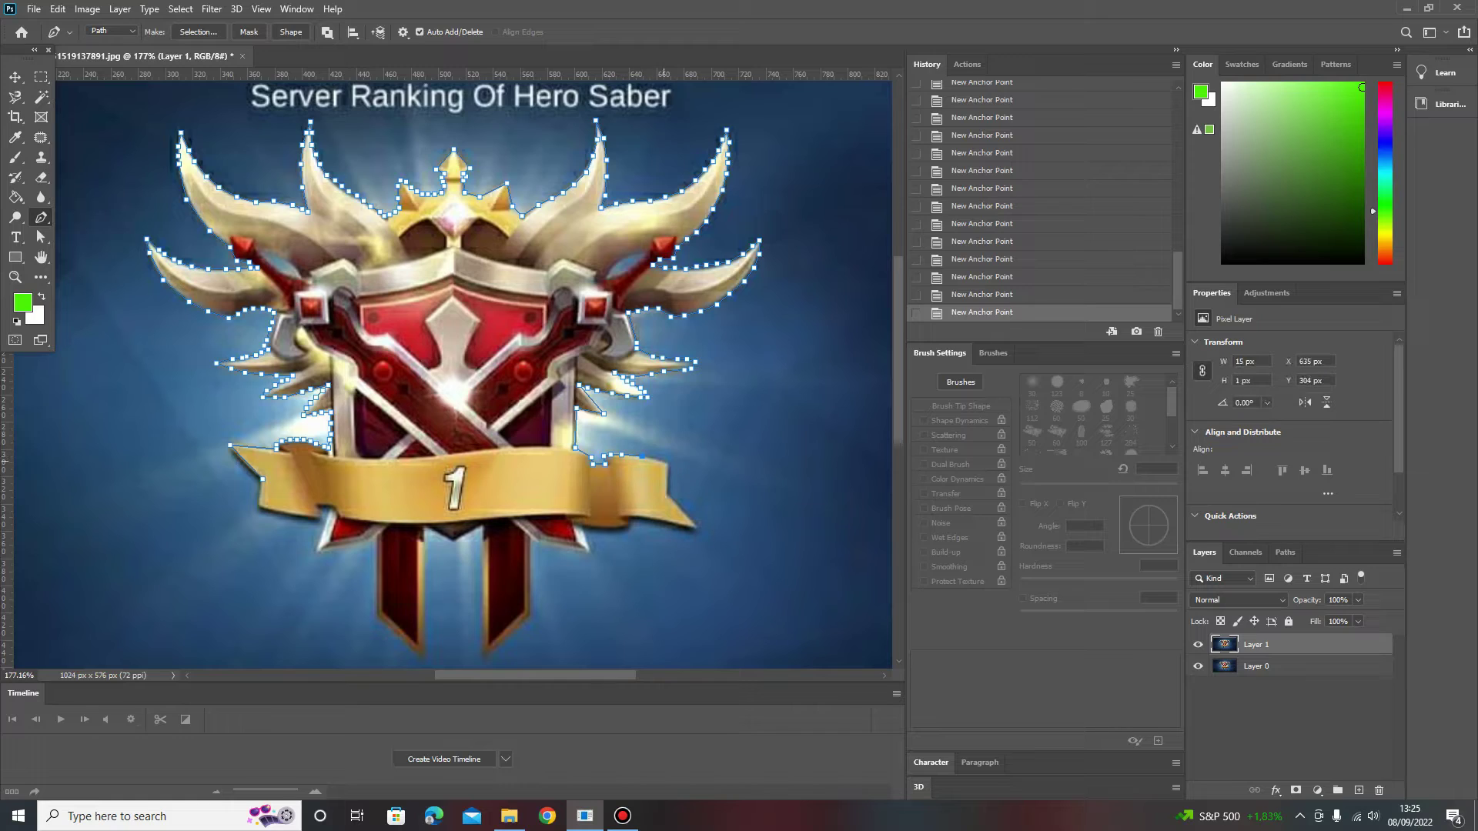
click(668, 491)
click(696, 529)
click(629, 521)
Trace the banner's lower edge, both red tails and the banner's left end, correcting a misplaced anchor
click(620, 528)
click(585, 528)
click(577, 551)
click(531, 614)
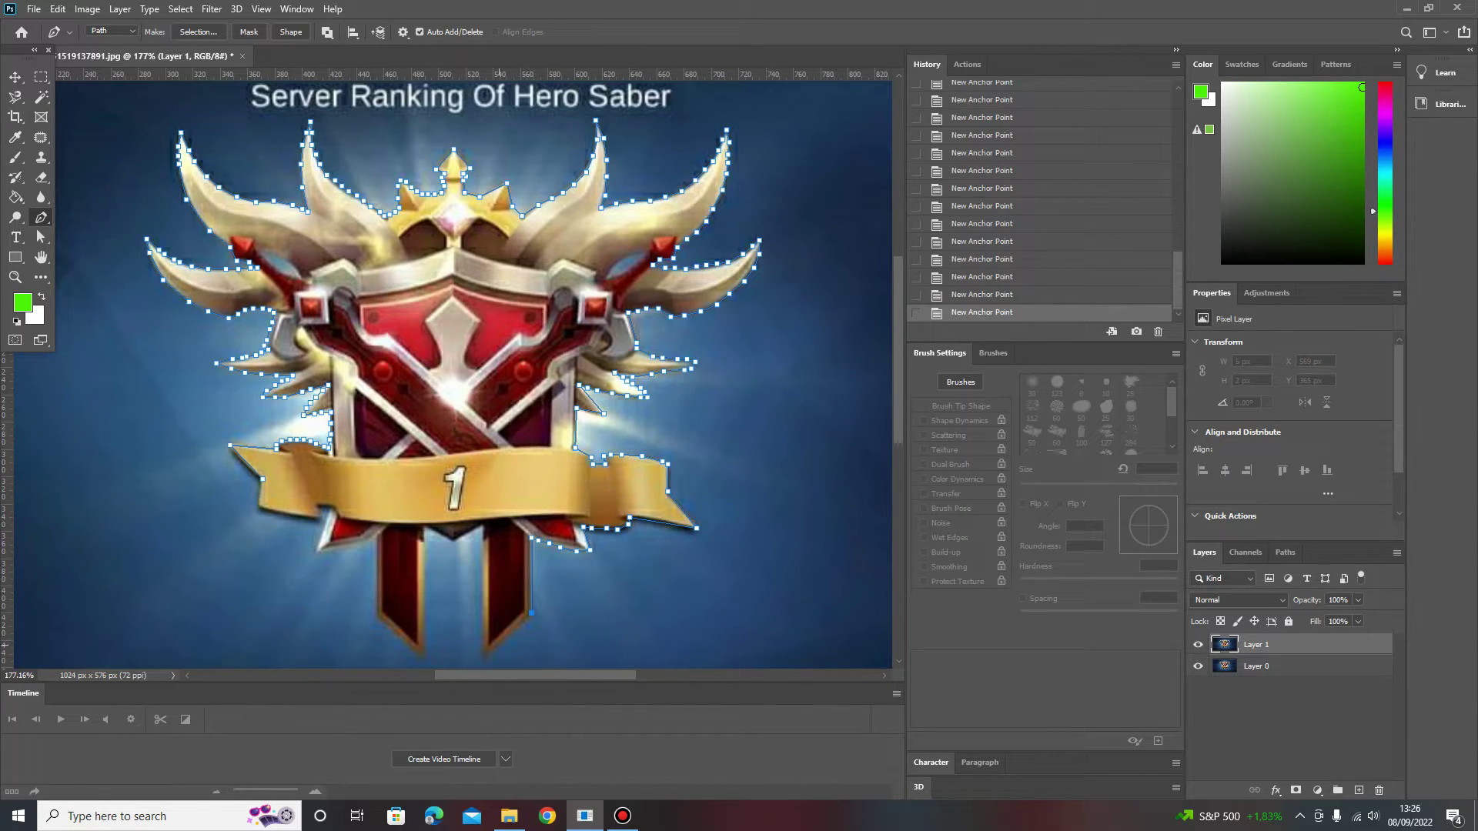
click(482, 530)
click(425, 651)
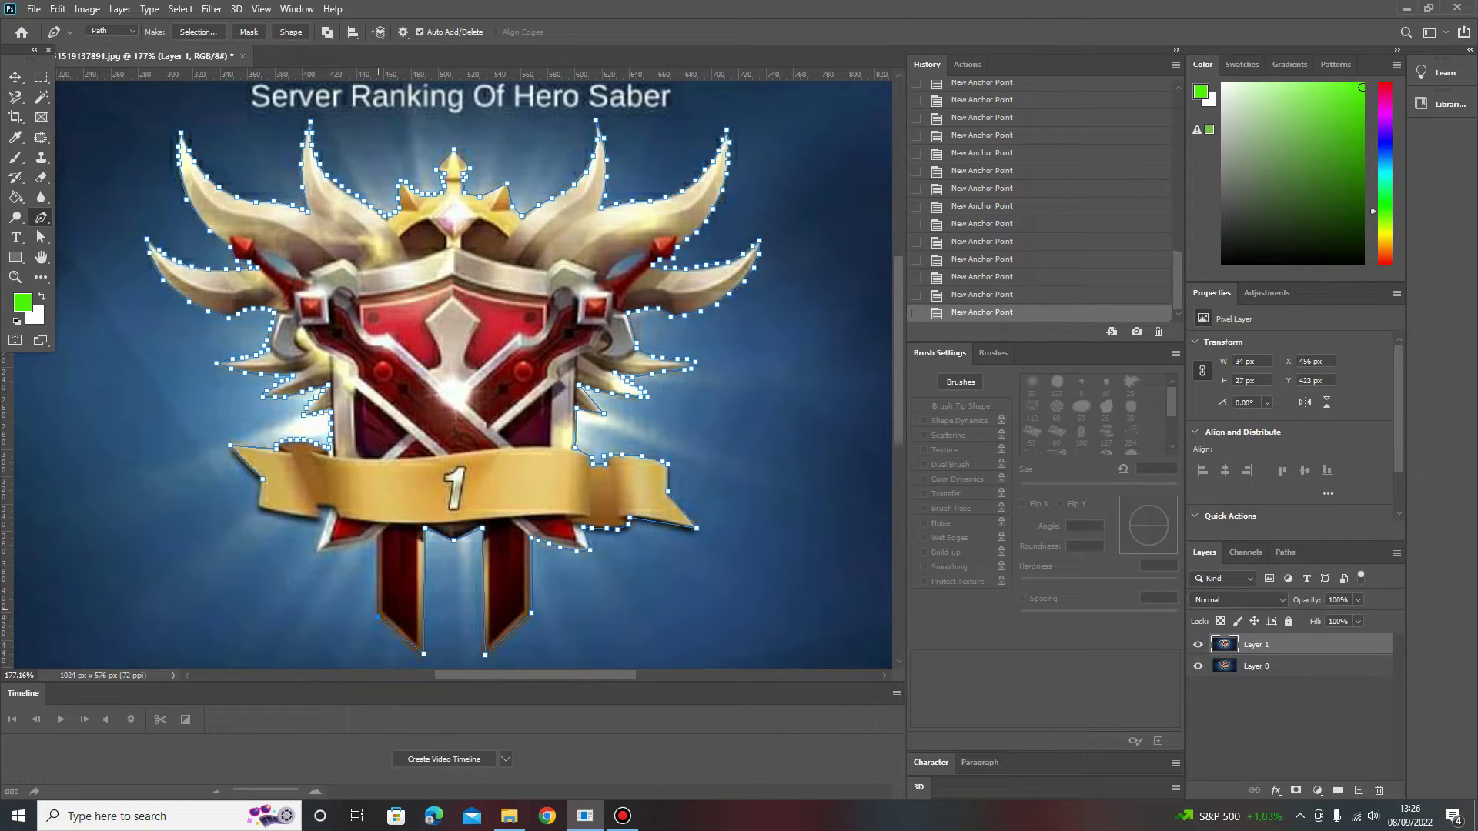
click(317, 553)
click(329, 510)
click(328, 512)
click(309, 516)
key(ctrl+z)
key(ctrl+z)
key(ctrl+z)
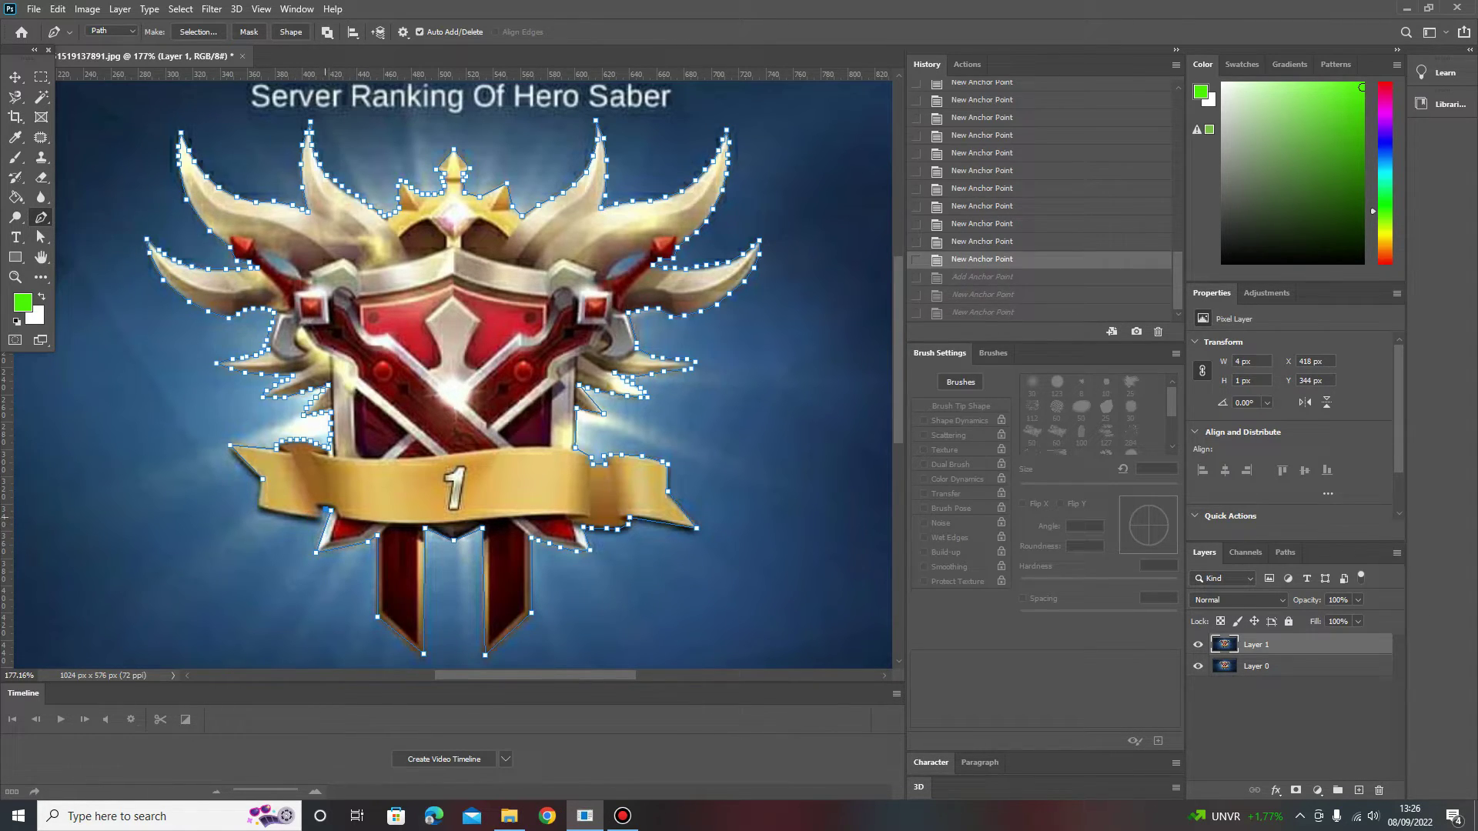
click(321, 517)
Close the pen outline, load it as a selection, and apply Select > Inverse to select the blue background
click(180, 9)
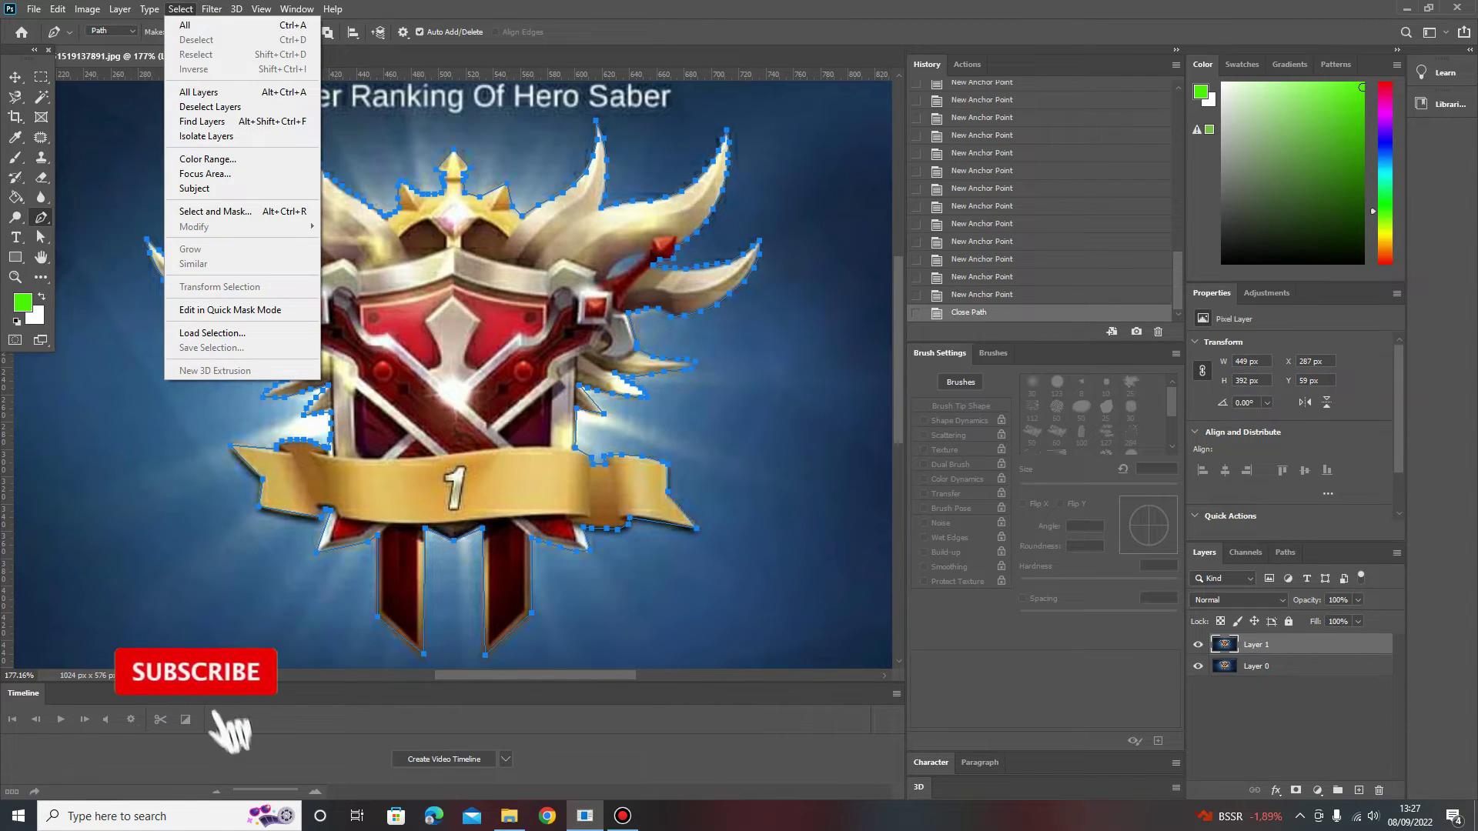
key(Escape)
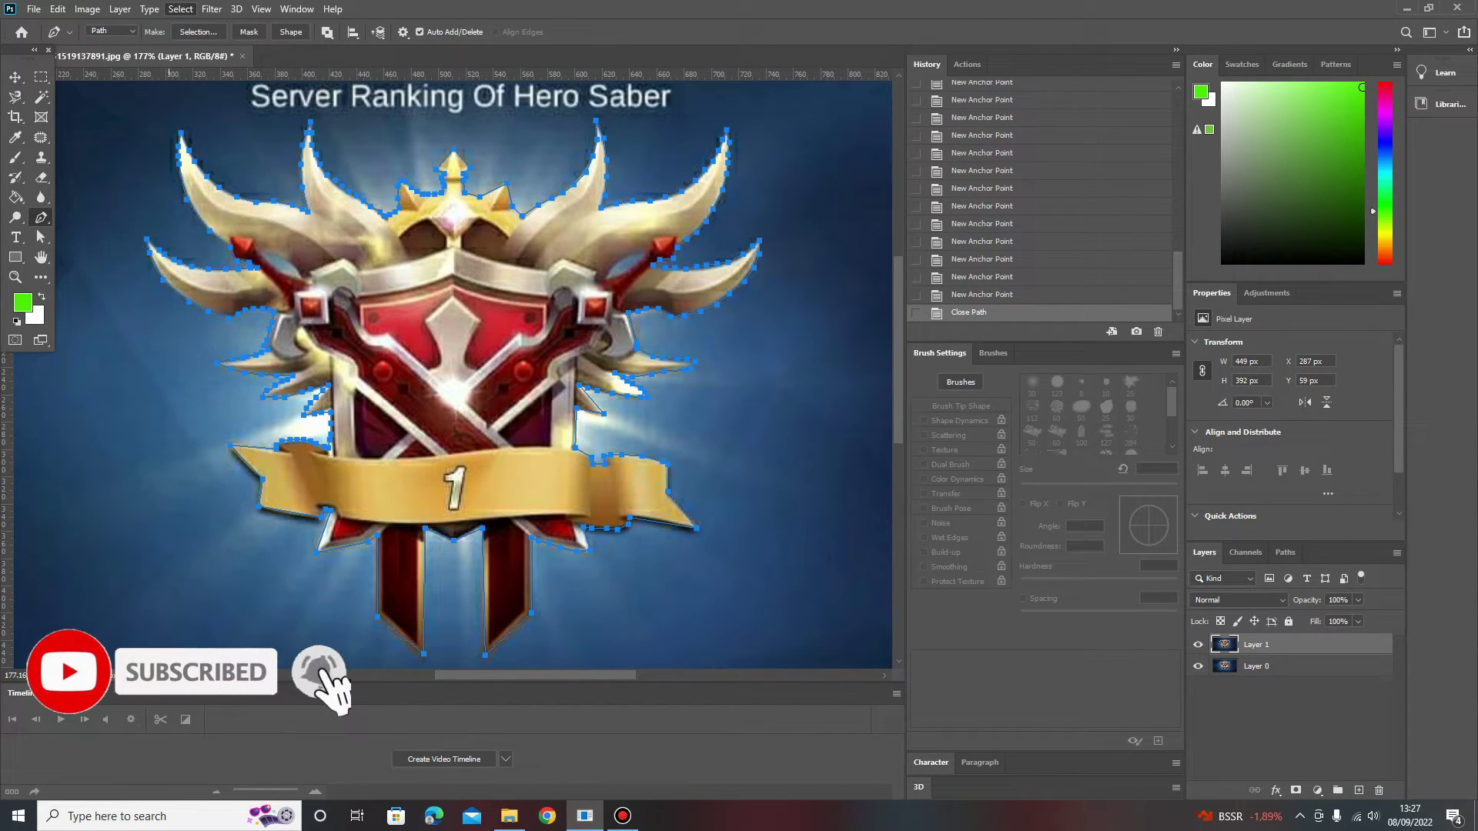
key(ctrl+Return)
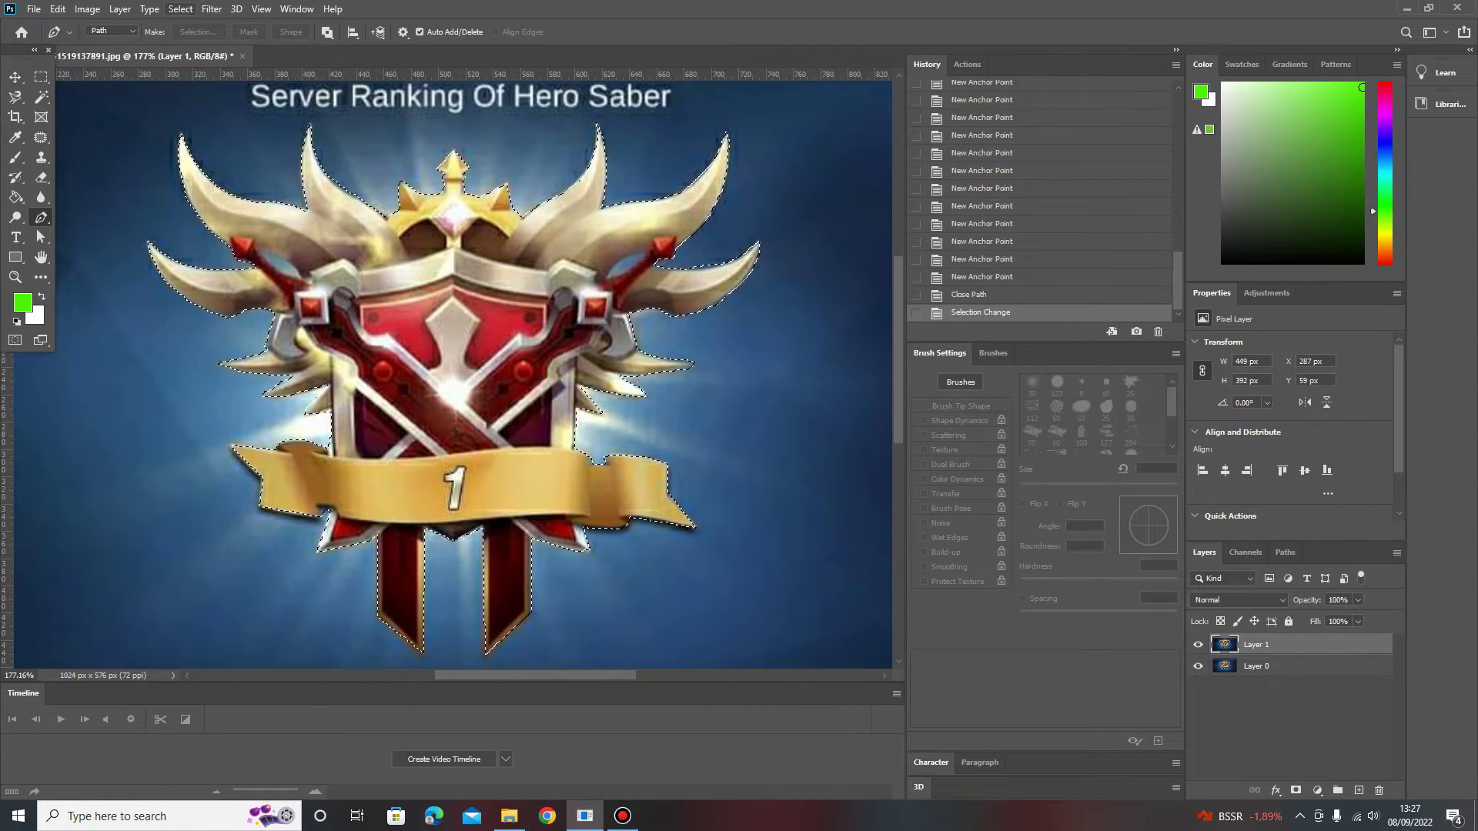
key(alt+s)
key(Down)
key(Down)
key(Down)
key(Return)
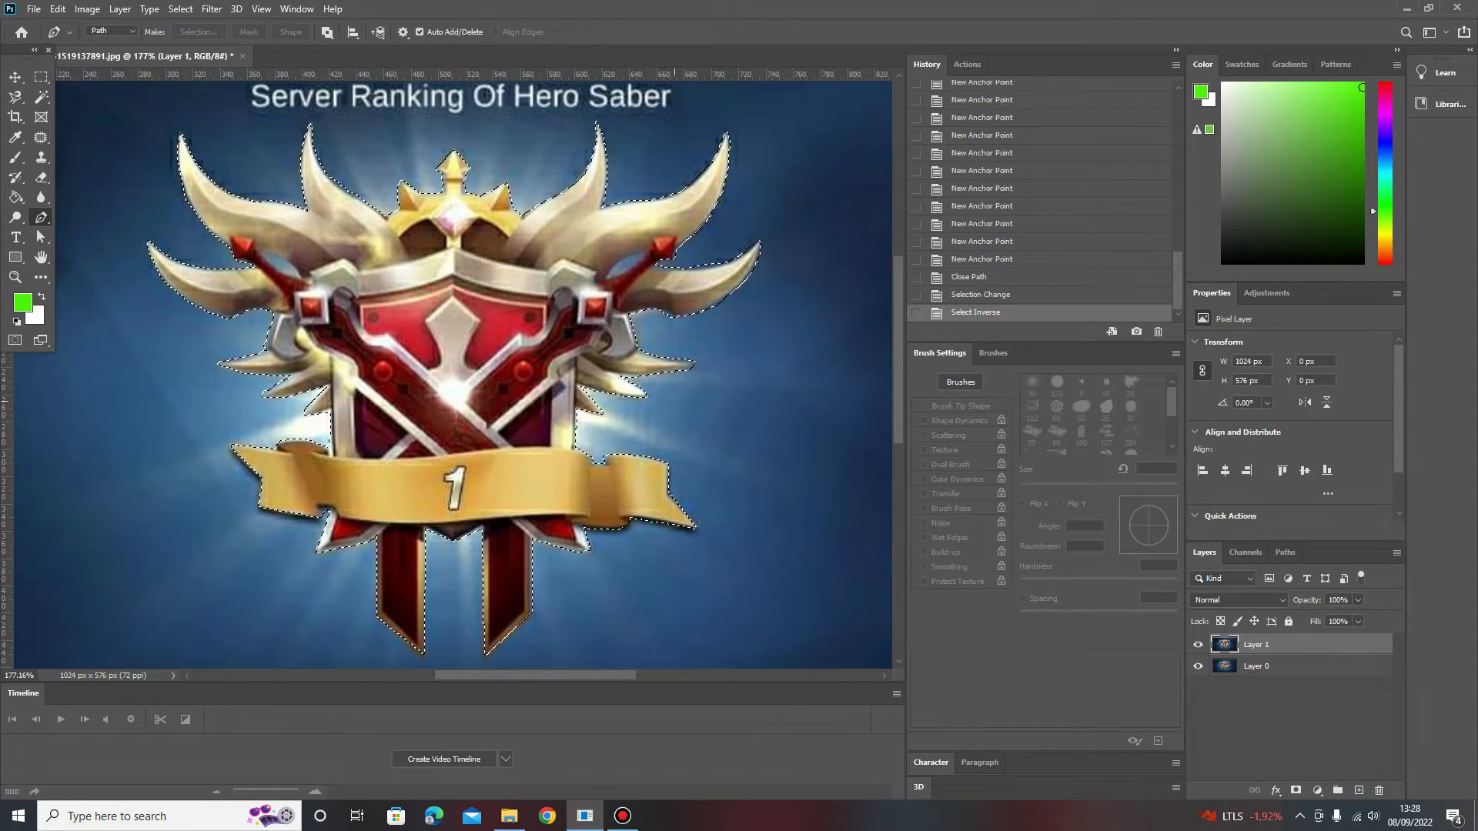
Adjust the view and delete the selected blue background from Layer 1
key(ctrl+plus)
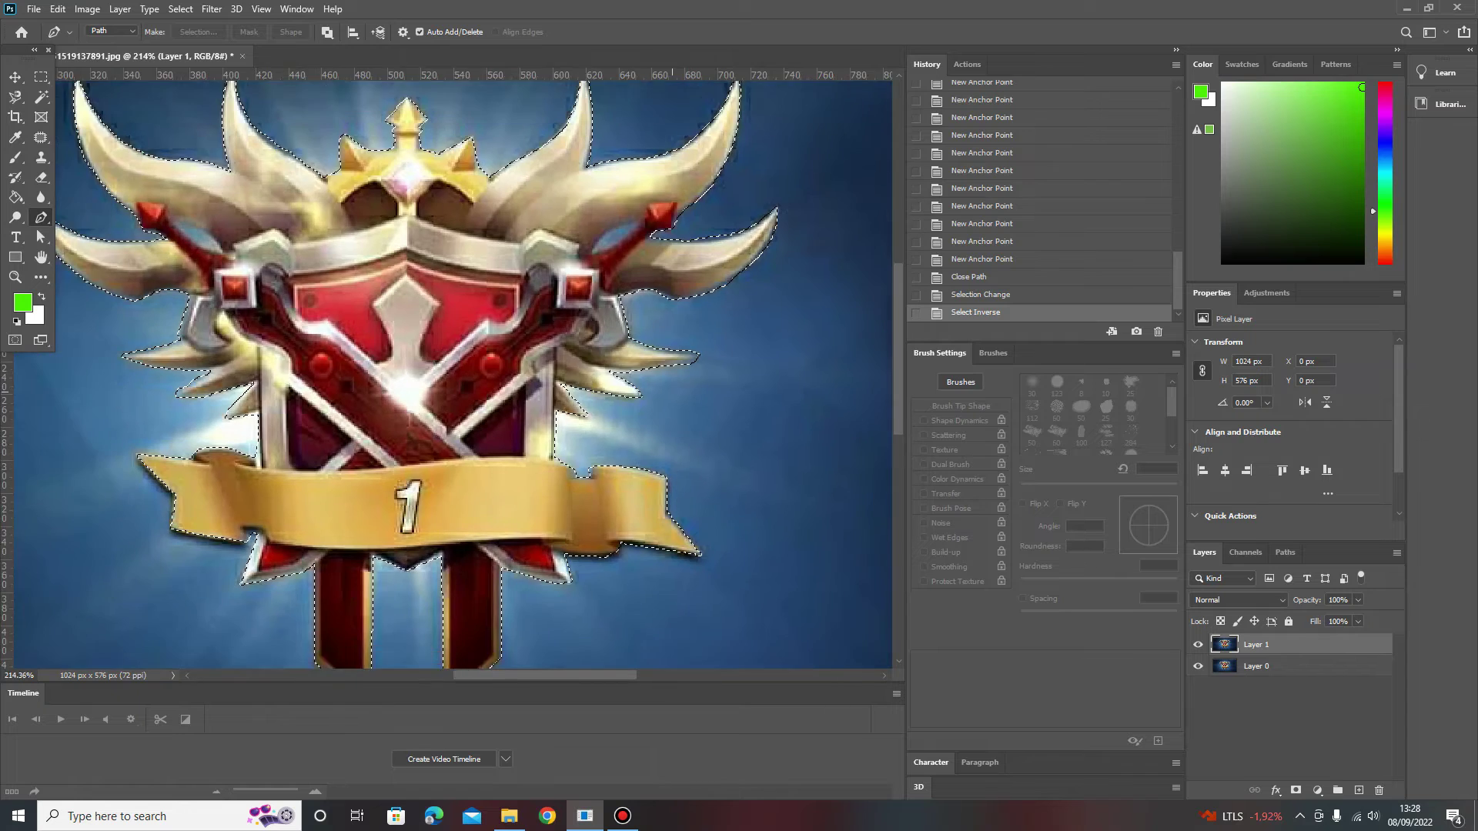
scroll(473, 370, down, 3)
scroll(474, 370, down, 1)
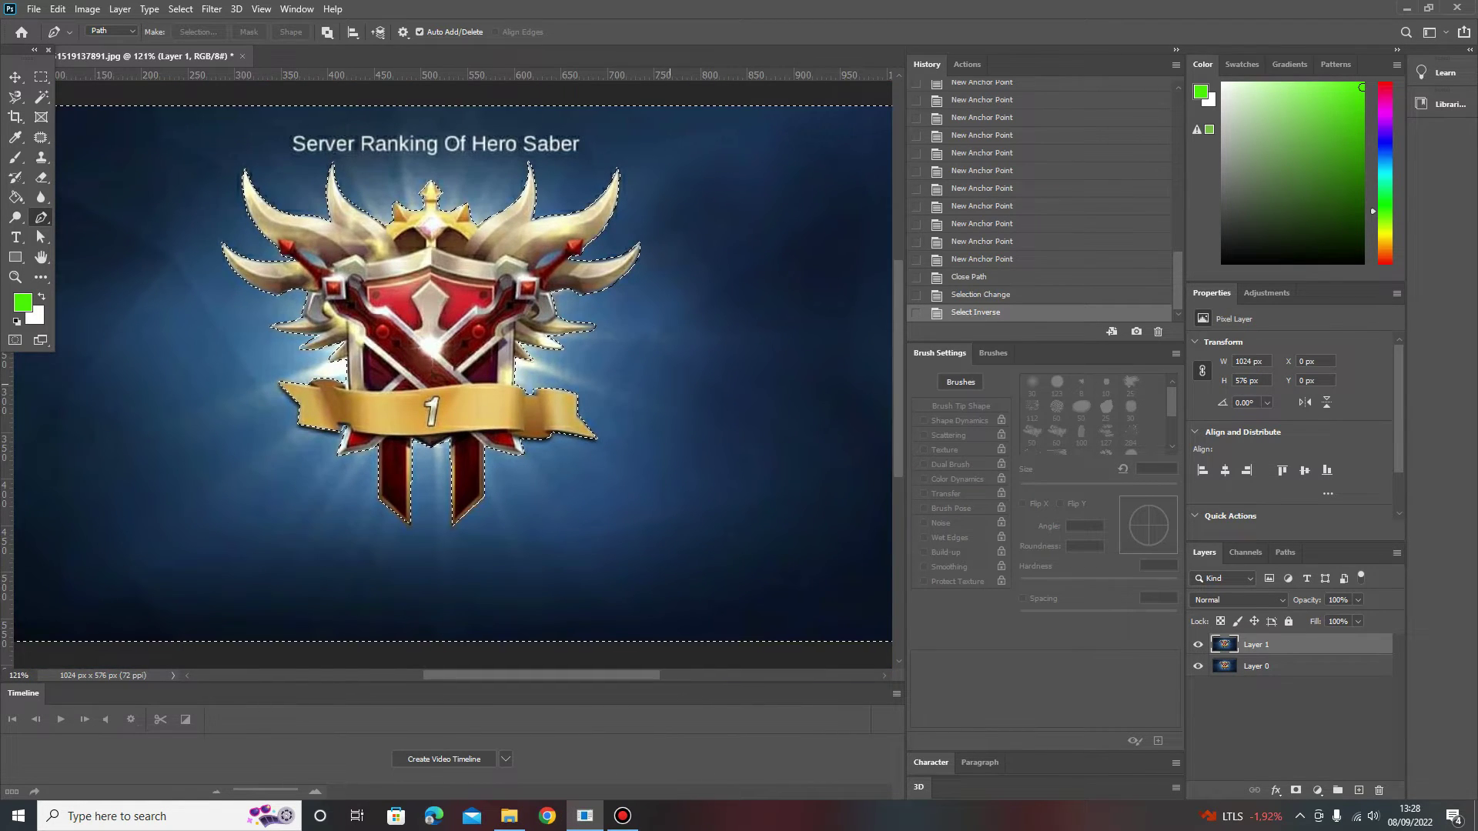
scroll(473, 370, down, 1)
scroll(473, 369, down, 1)
scroll(474, 370, down, 1)
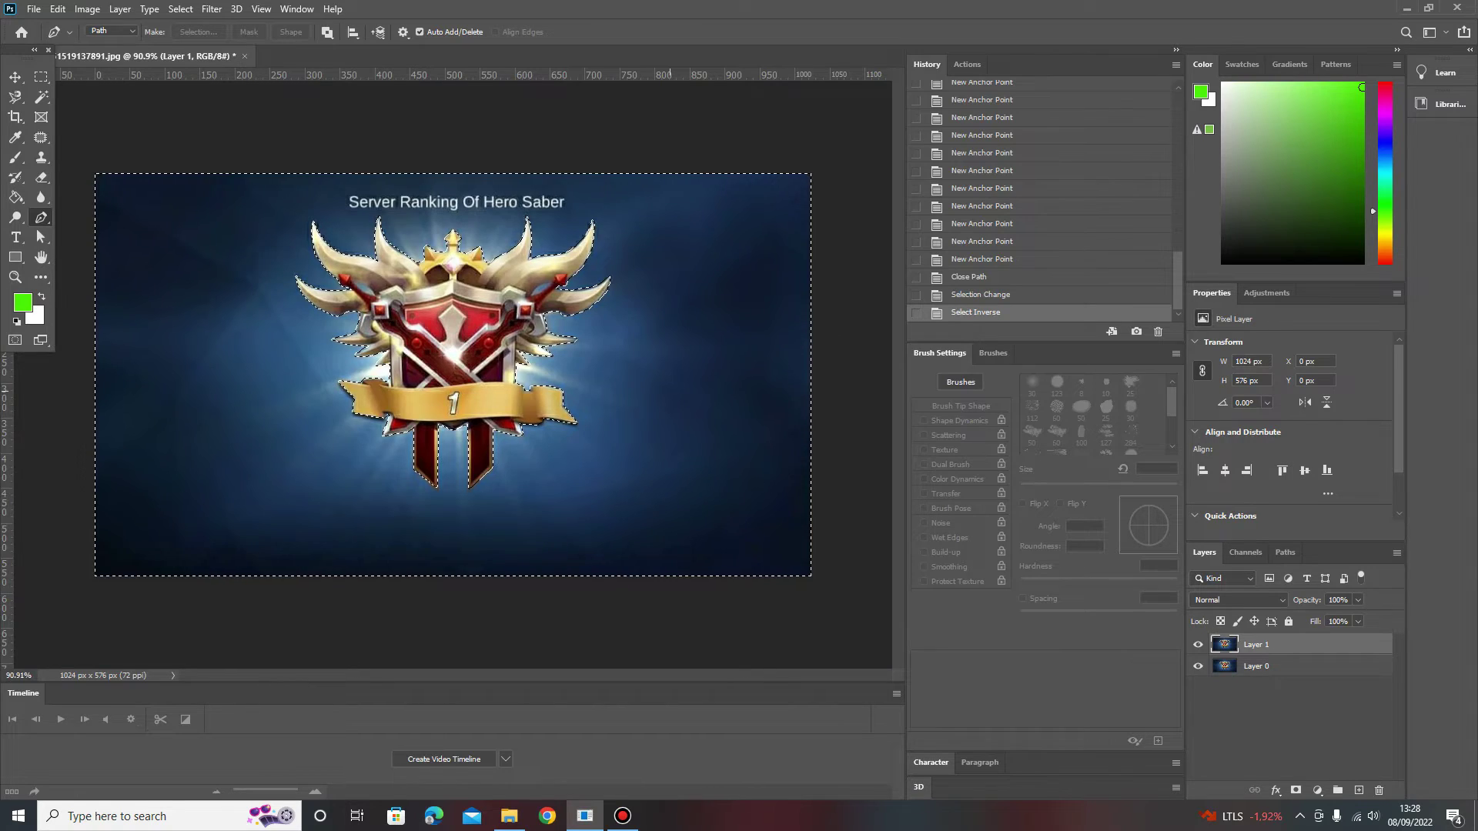
key(Delete)
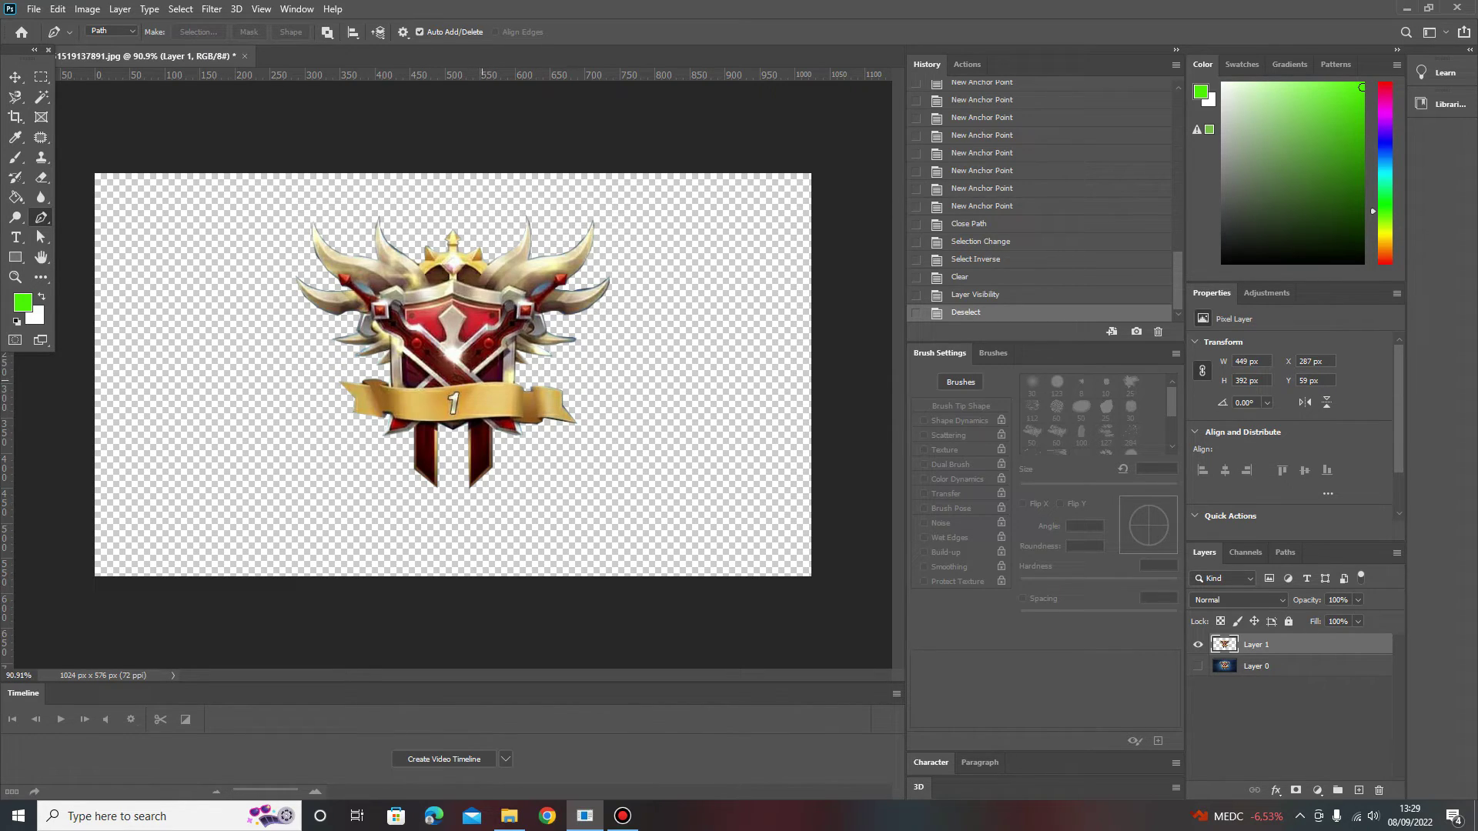
click(34, 9)
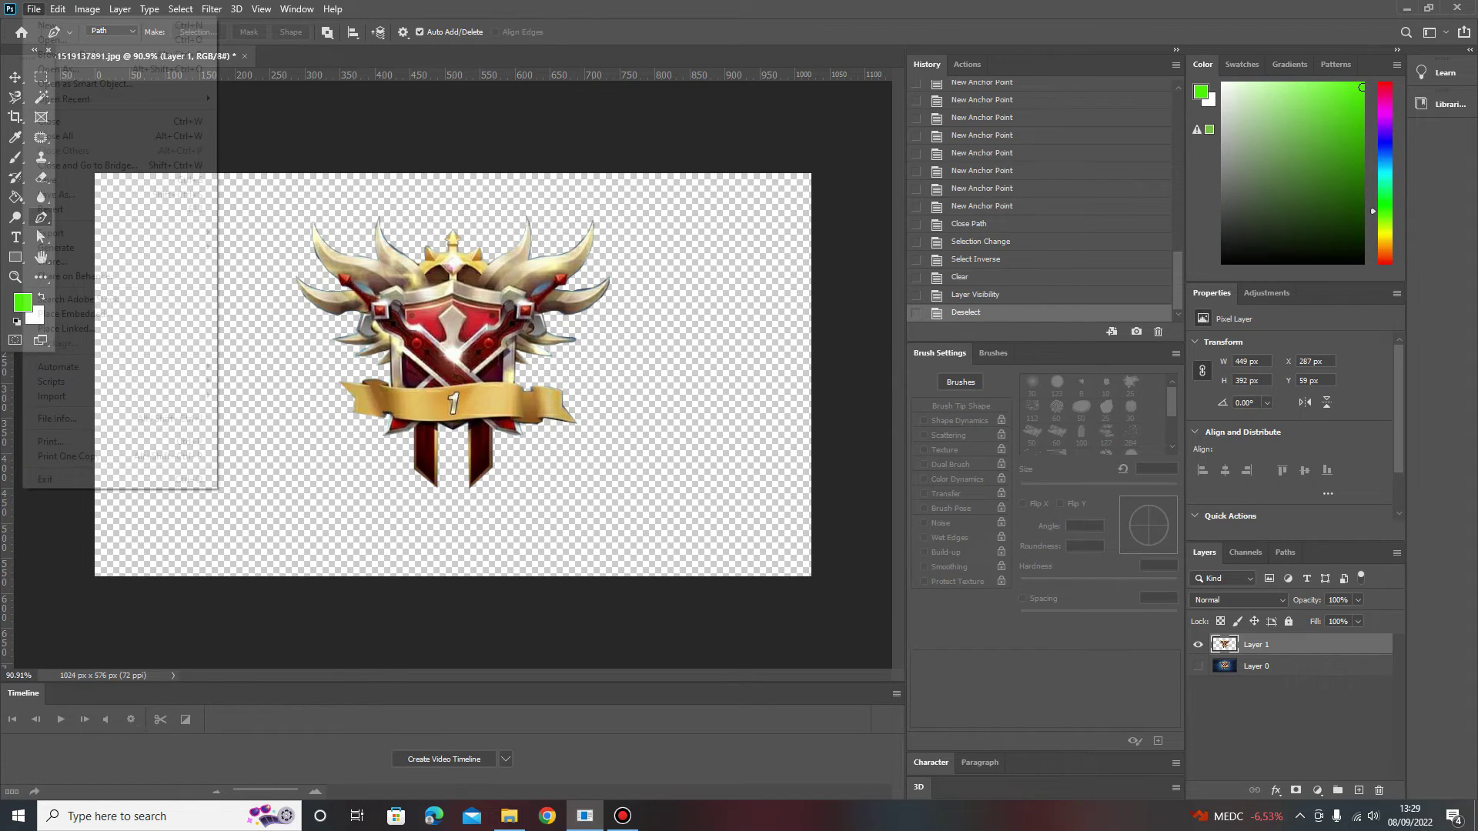
Save the transparent emblem as a PNG named 'ranking server' in the gambar folder
click(57, 9)
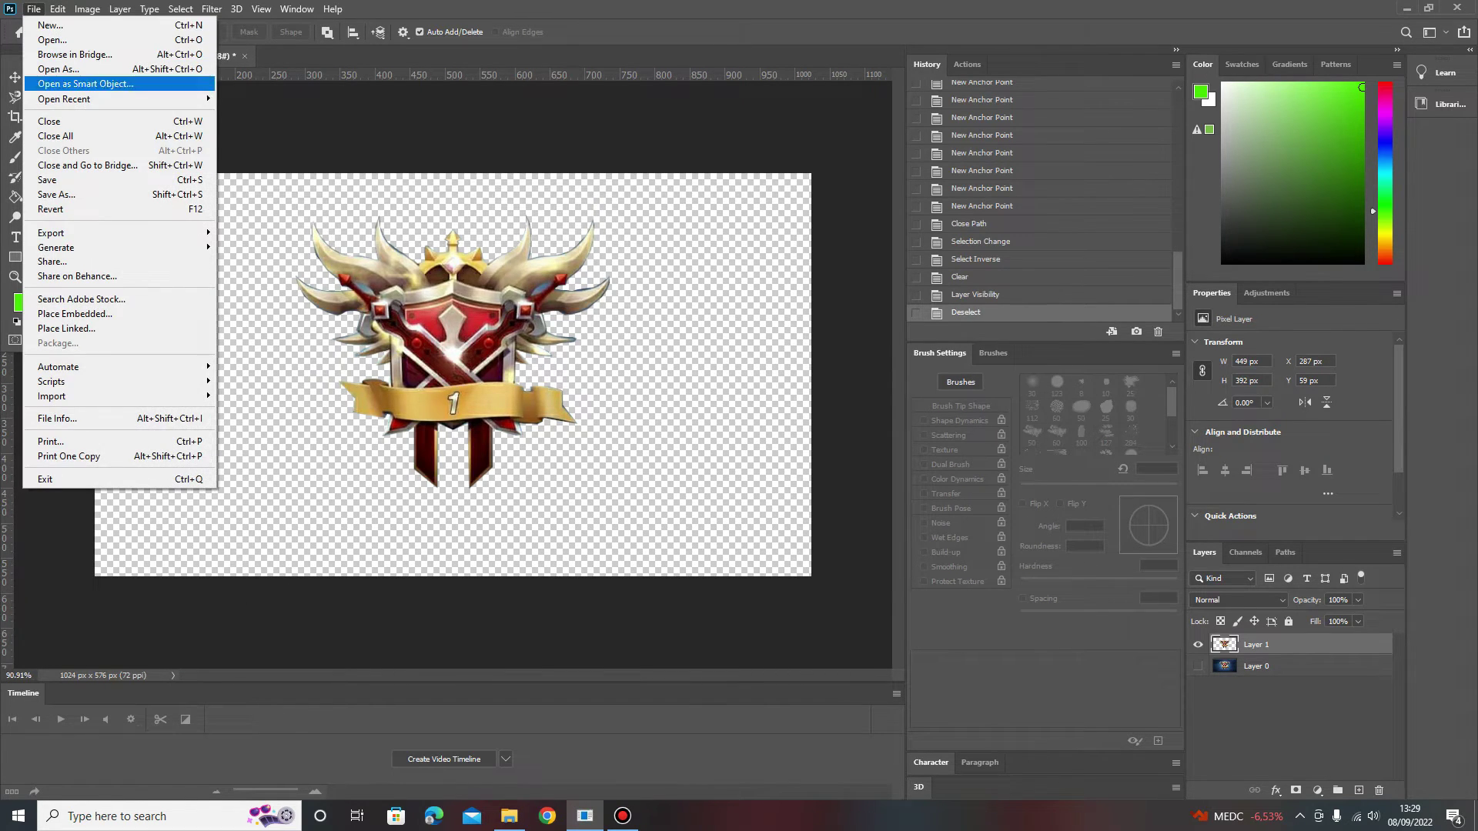
mouse_move(50, 233)
click(270, 232)
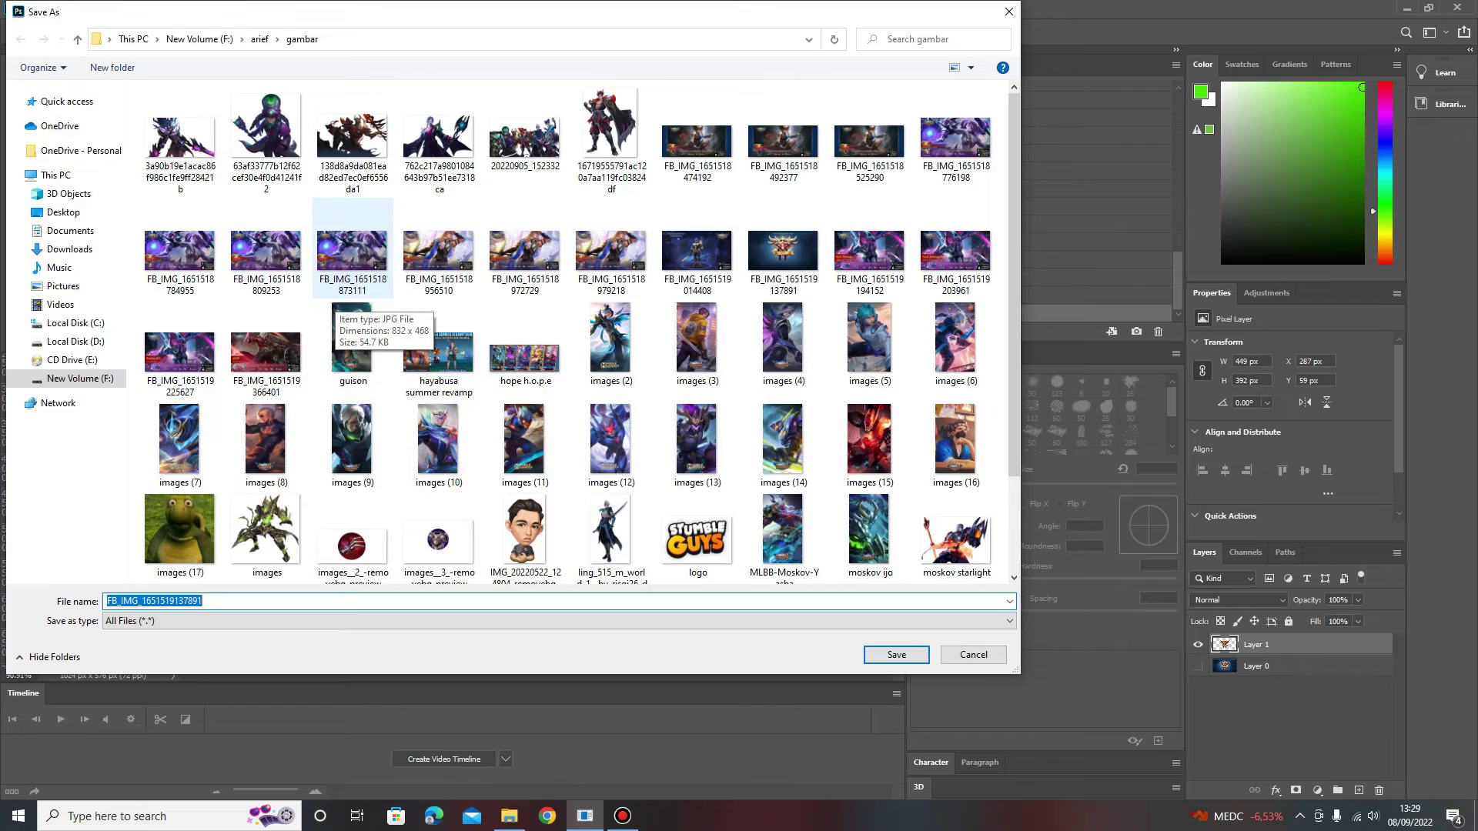
text(ranking ser)
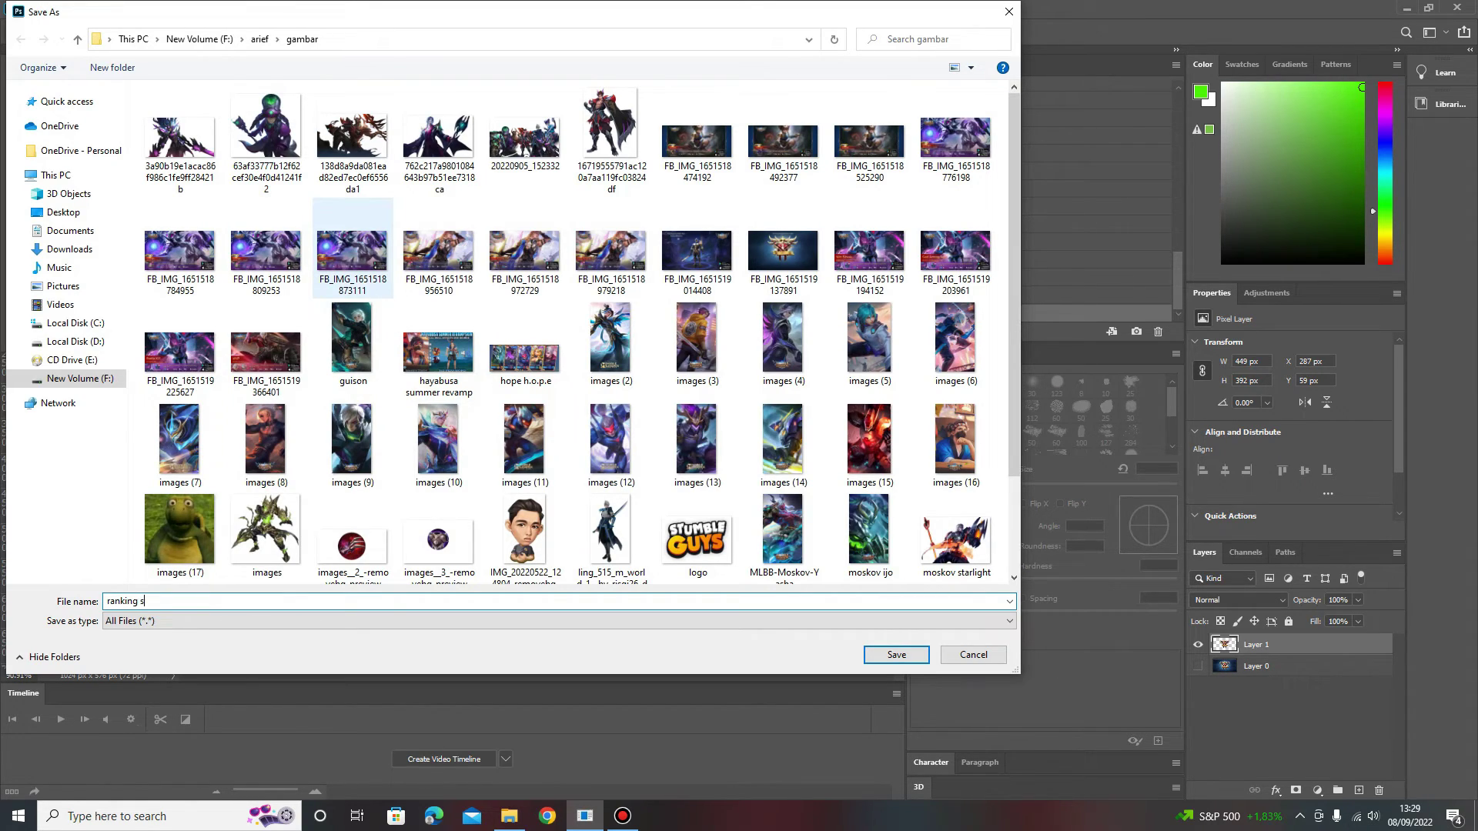
text(ver)
key(Return)
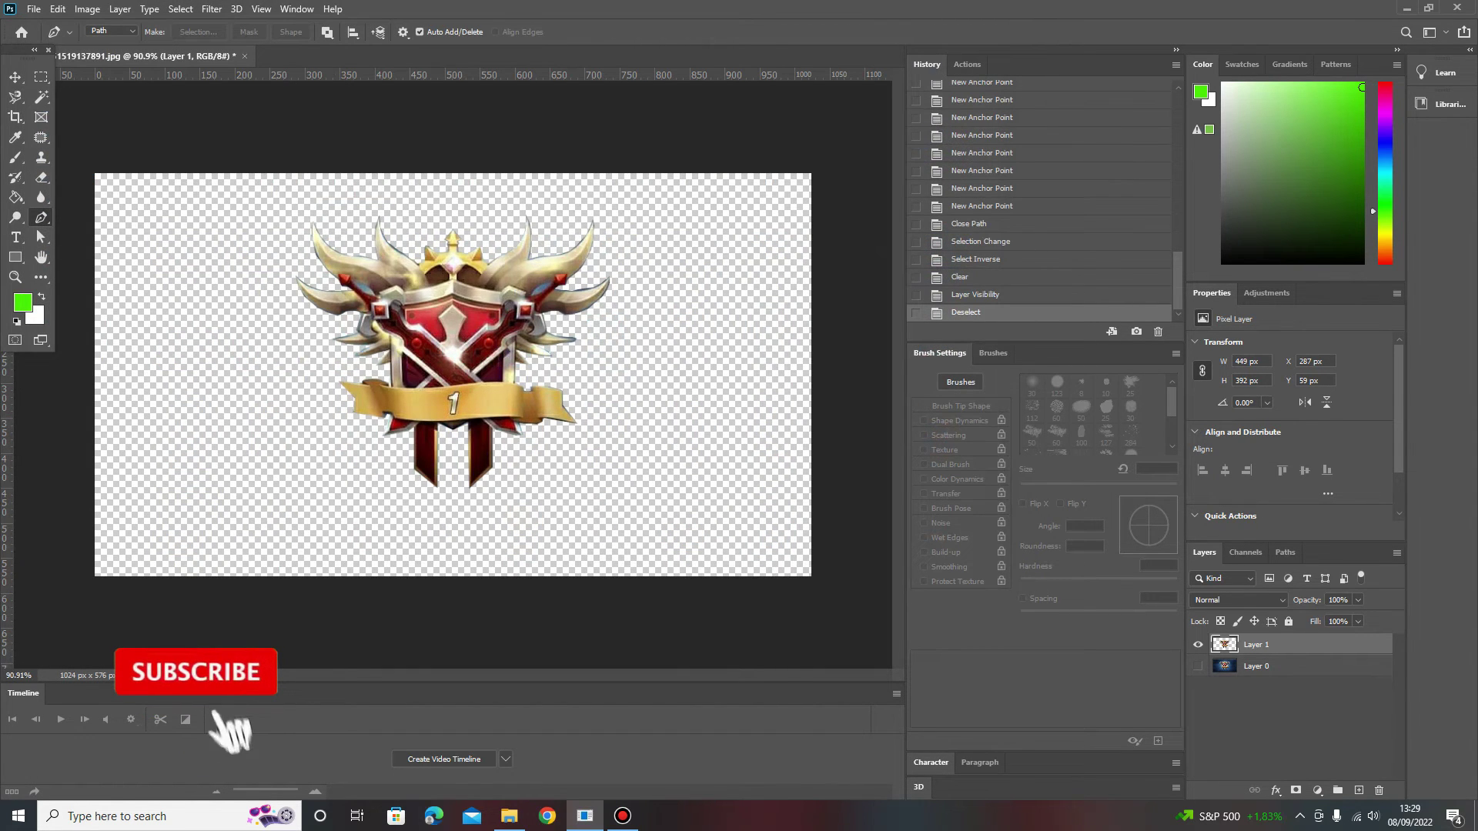